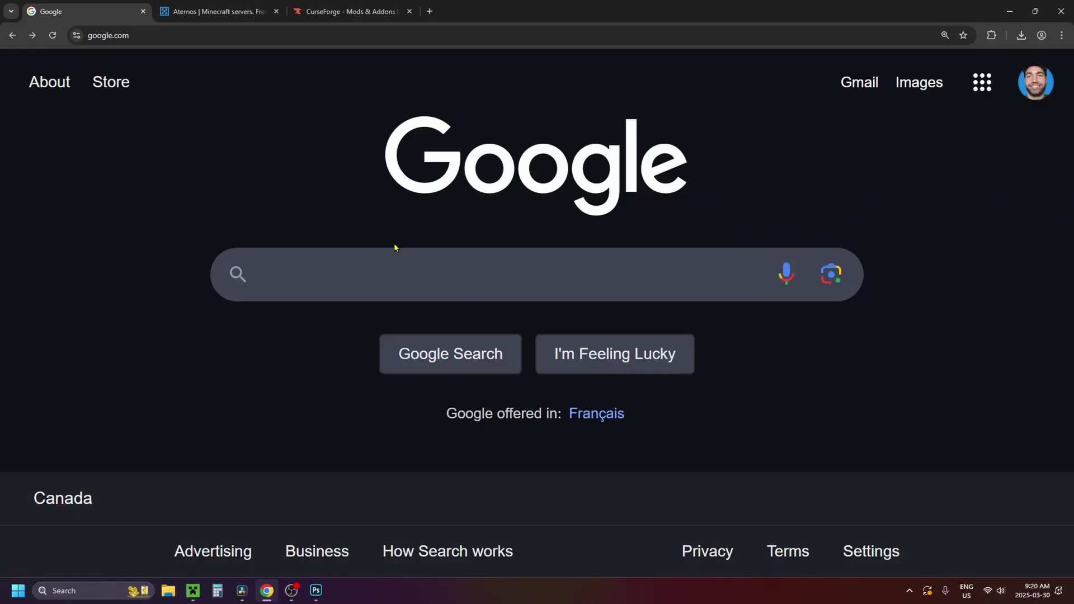
Search Google for 'forge minecraft' and open the Forge downloads page for Minecraft 1.21.5
{"action": "type", "text": "forge minecraft"}
{"action": "left_click", "coordinate": [357, 233]}
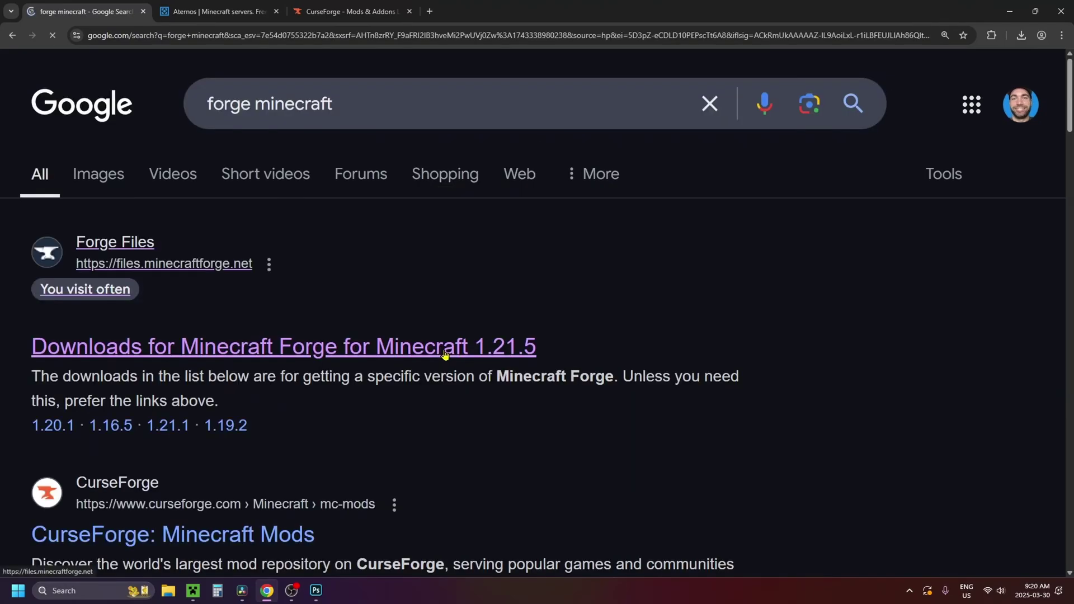
{"action": "left_click", "coordinate": [278, 353]}
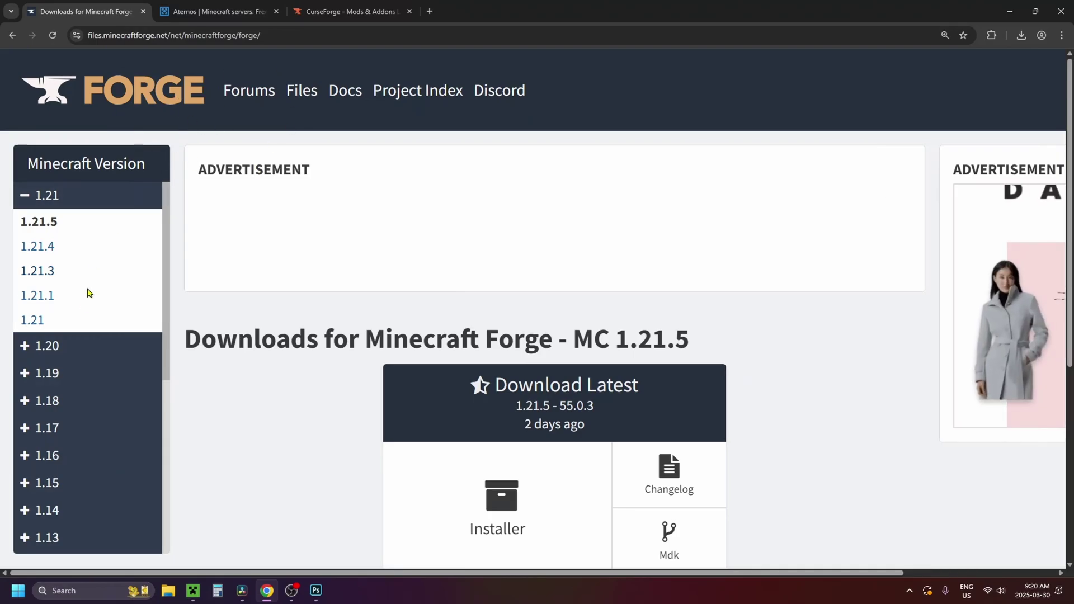
Download the latest Forge 1.21.5 installer, skipping the AdFoc ad page
{"action": "scroll", "coordinate": [379, 404], "scroll_direction": "down", "scroll_amount": 2}
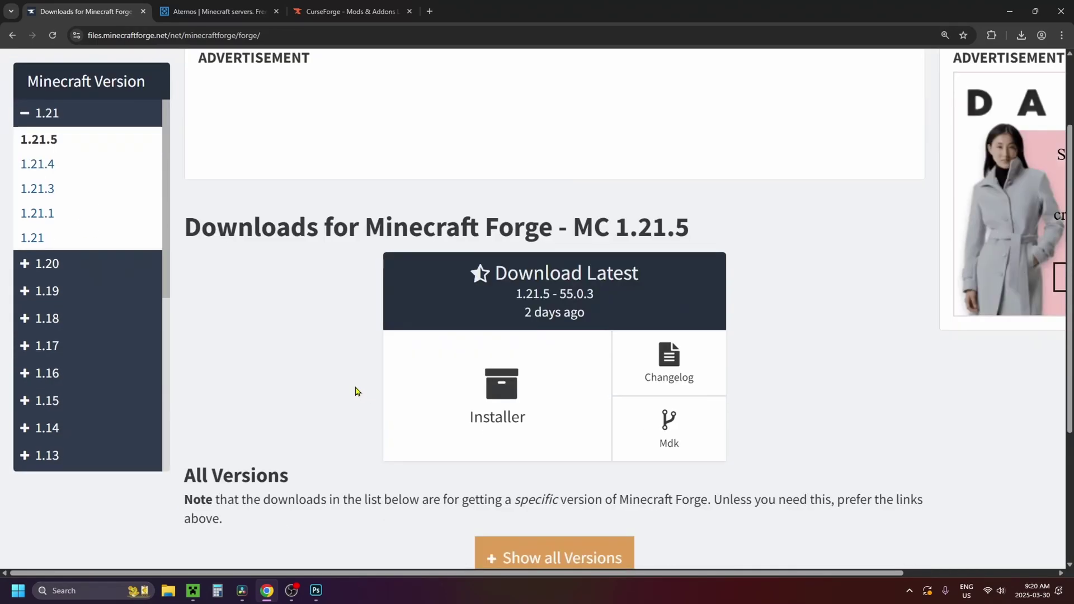
{"action": "left_click", "coordinate": [470, 402]}
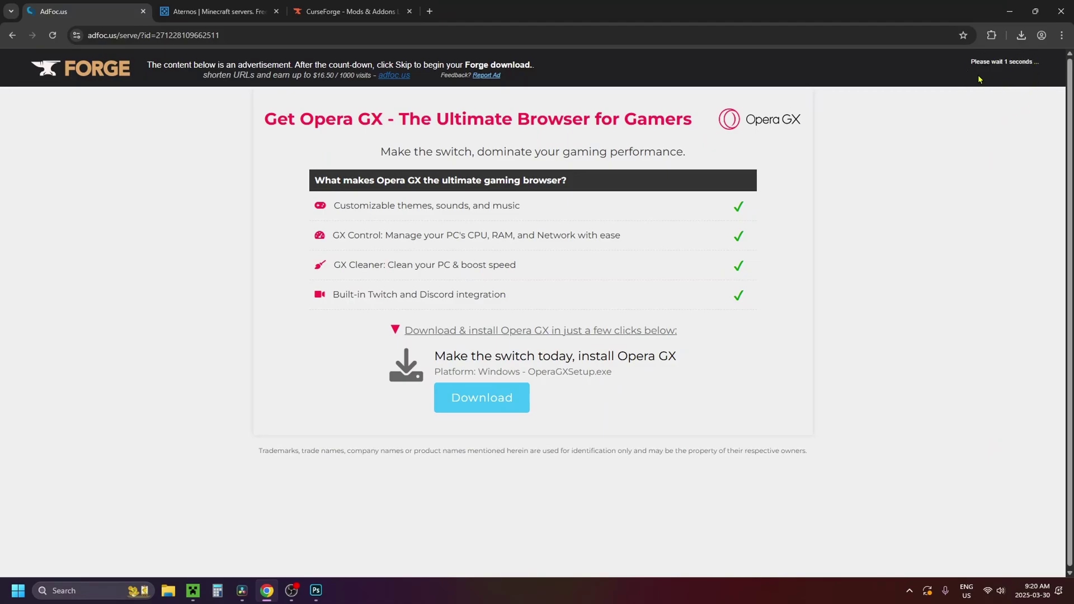
{"action": "left_click", "coordinate": [993, 72]}
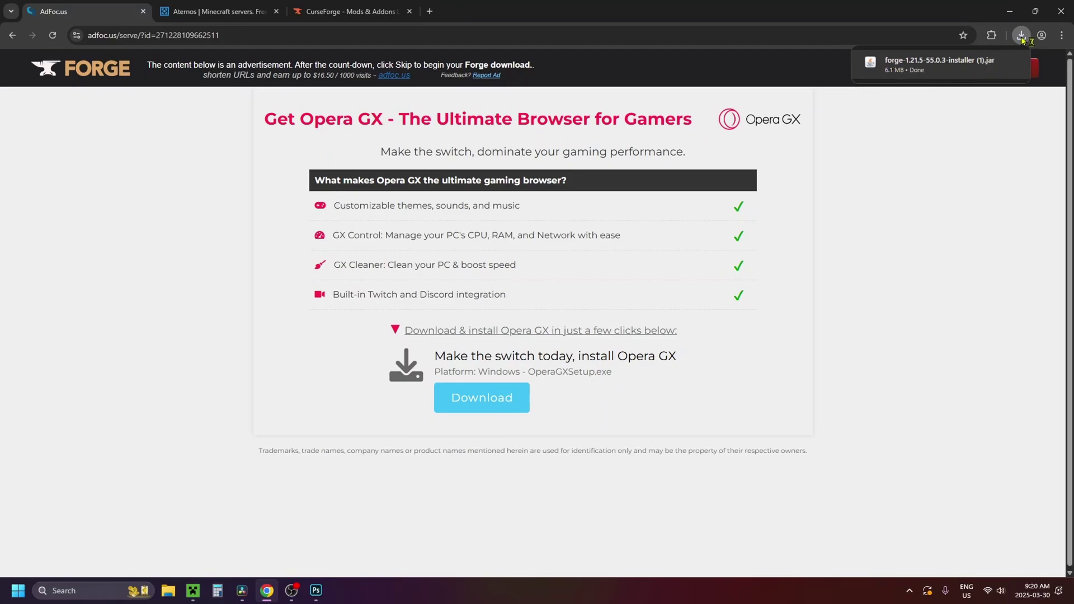
Run the forge-1.21.5-55.0.3 installer to install the client profile, then return to the browser
{"action": "left_click", "coordinate": [1010, 14]}
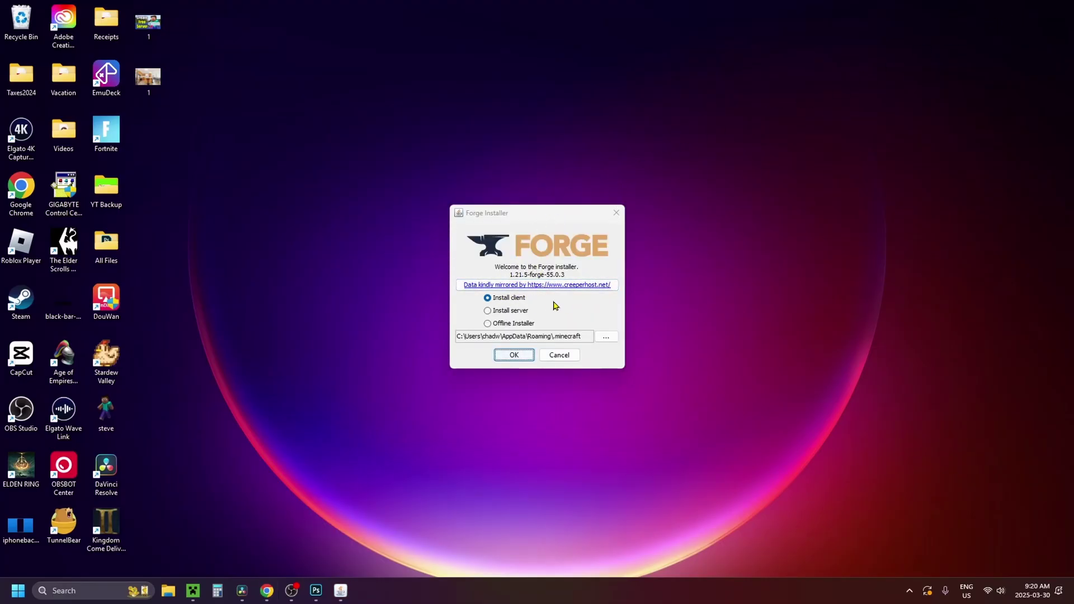
{"action": "left_click", "coordinate": [508, 355]}
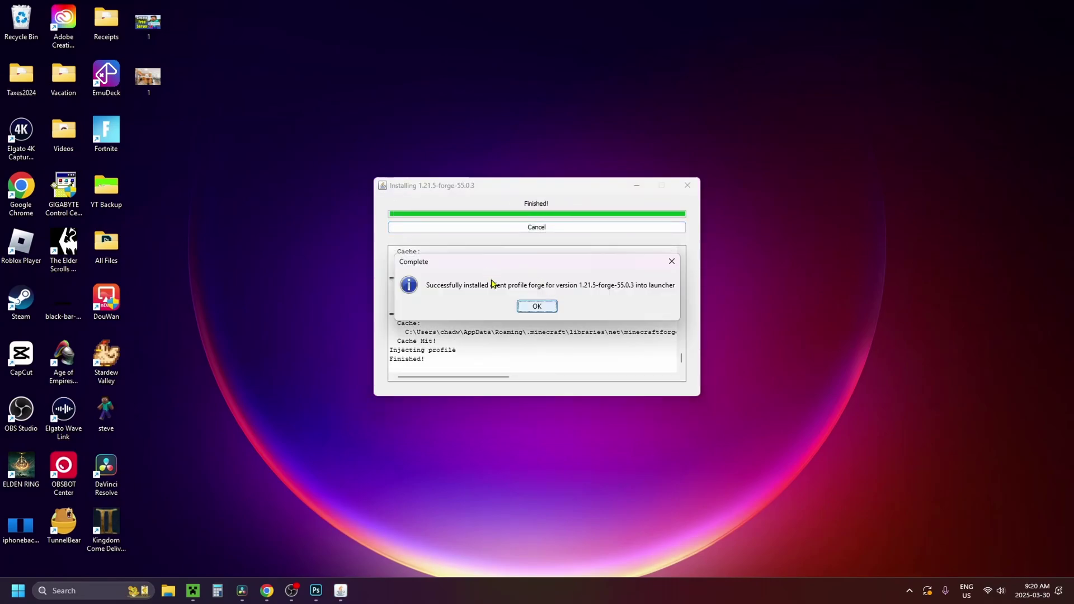
{"action": "left_click", "coordinate": [535, 308]}
{"action": "left_click", "coordinate": [267, 590]}
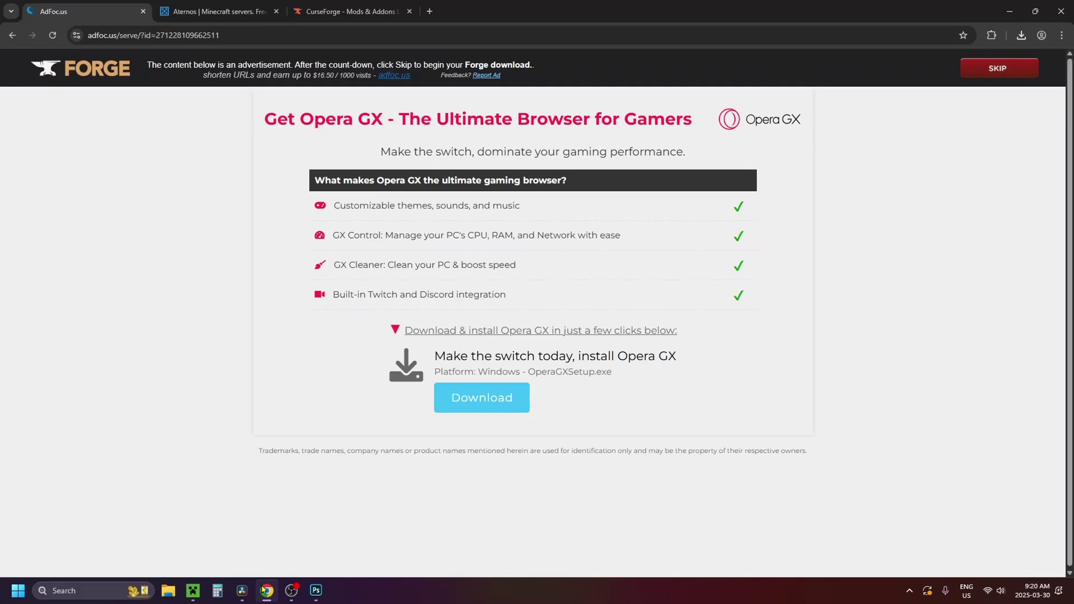
Create a new Java Edition server on Aternos and return to the Servers list
{"action": "left_click", "coordinate": [214, 11]}
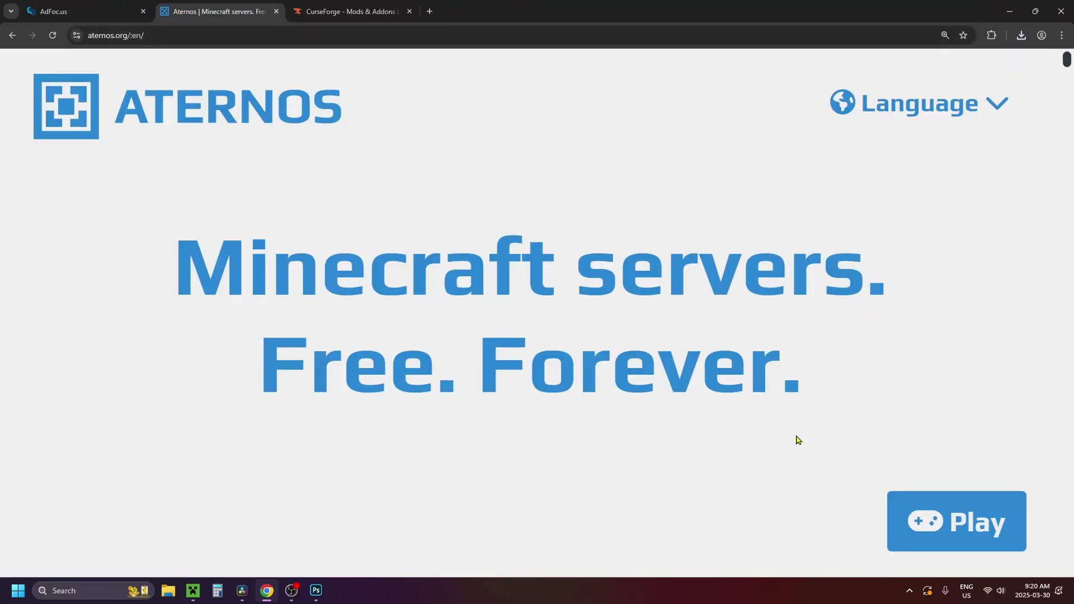
{"action": "left_click", "coordinate": [932, 516]}
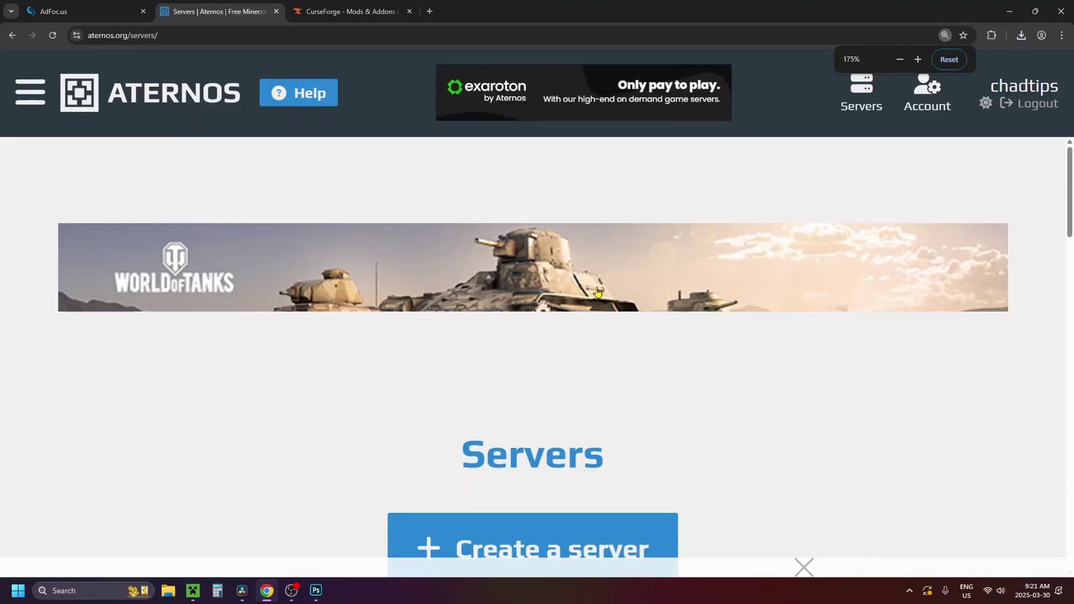
{"action": "scroll", "coordinate": [676, 210], "scroll_direction": "down", "scroll_amount": 4}
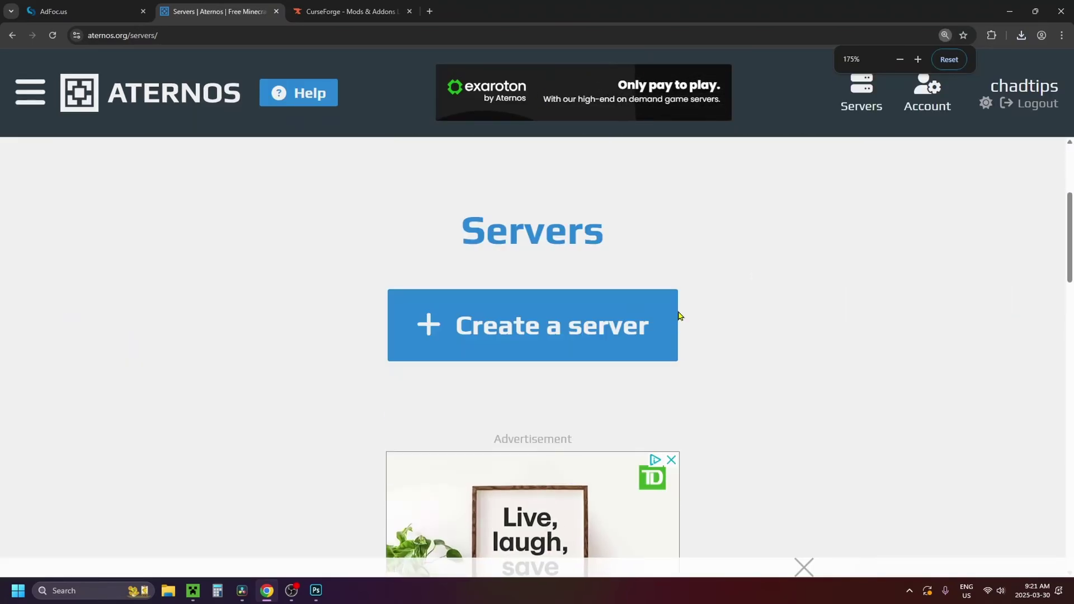
{"action": "left_click", "coordinate": [536, 337]}
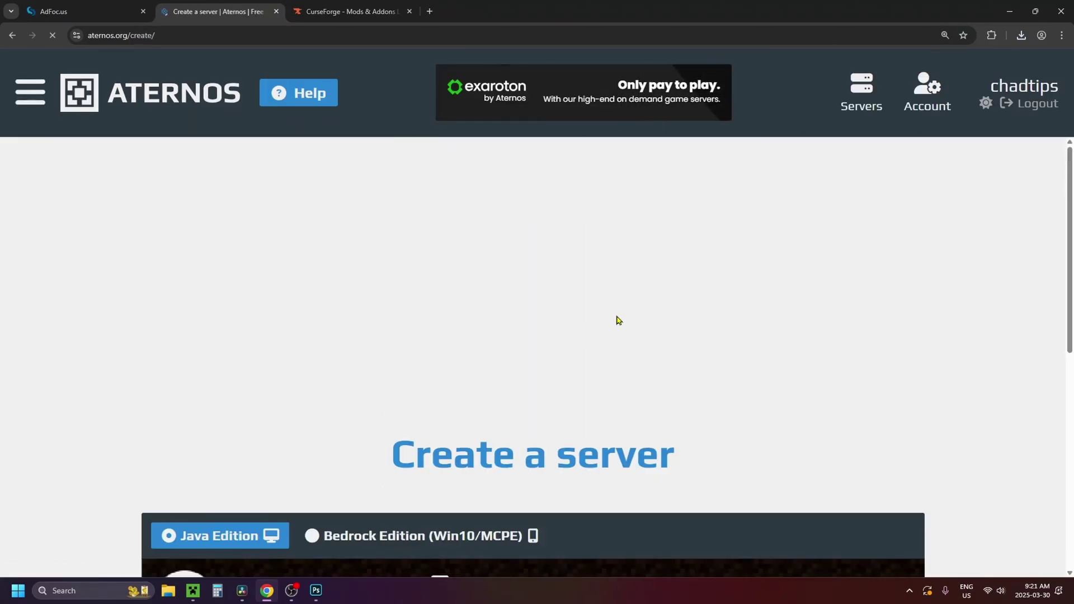
{"action": "scroll", "coordinate": [618, 319], "scroll_direction": "down", "scroll_amount": 5}
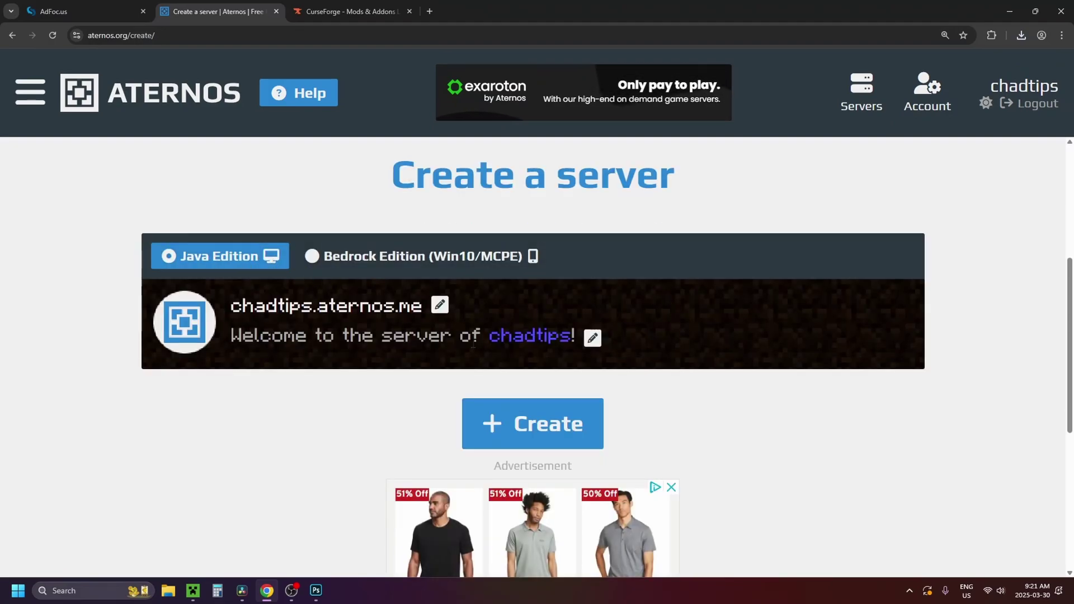
{"action": "scroll", "coordinate": [552, 377], "scroll_direction": "down", "scroll_amount": 1}
{"action": "left_click", "coordinate": [546, 378]}
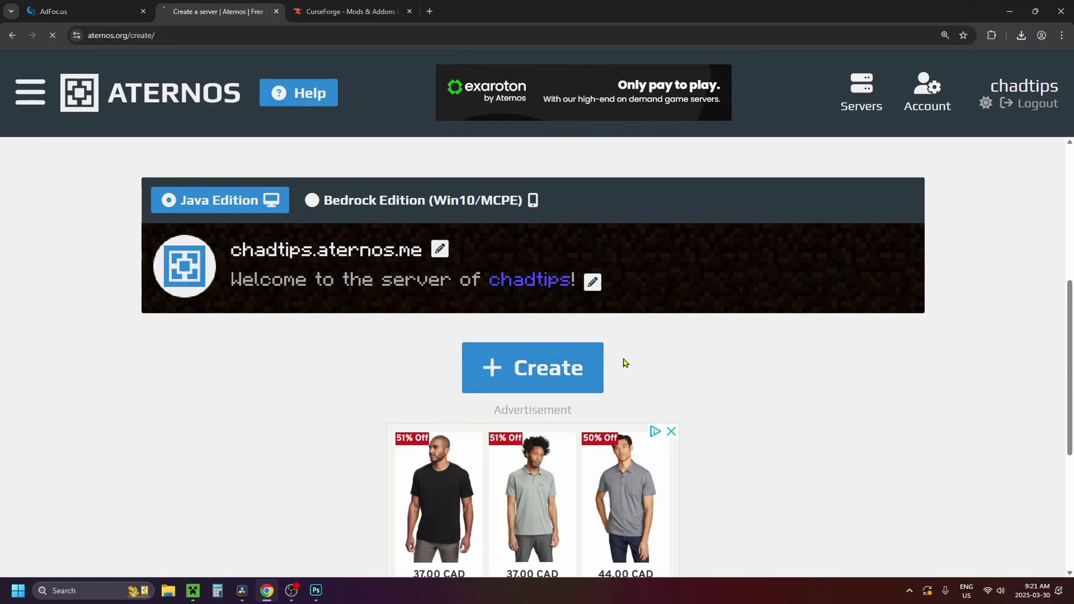
{"action": "scroll", "coordinate": [586, 354], "scroll_direction": "down", "scroll_amount": 5}
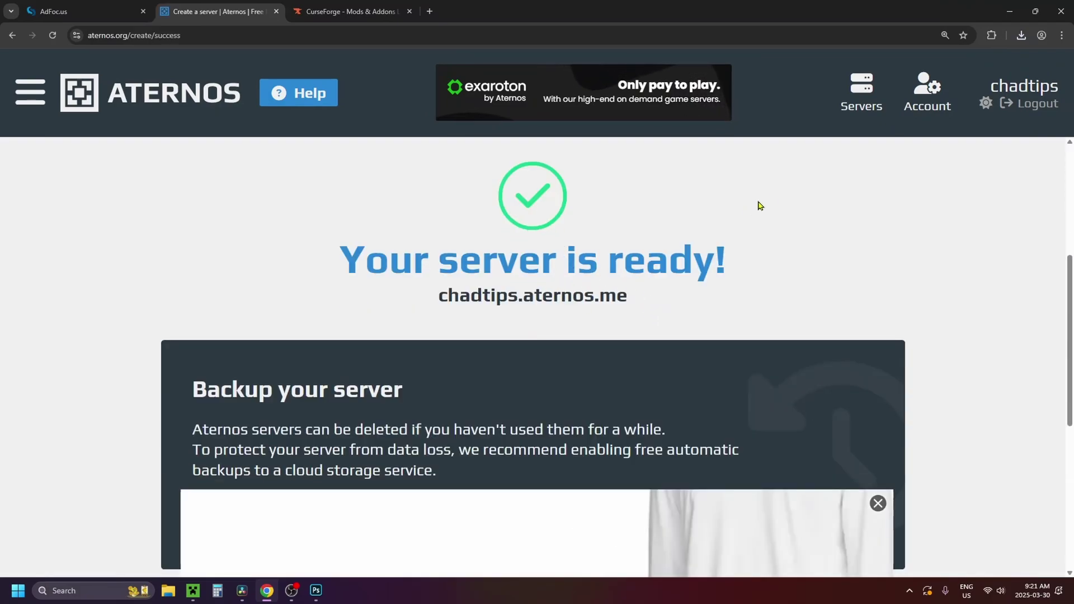
{"action": "left_click", "coordinate": [854, 122]}
{"action": "scroll", "coordinate": [610, 305], "scroll_direction": "down", "scroll_amount": 5}
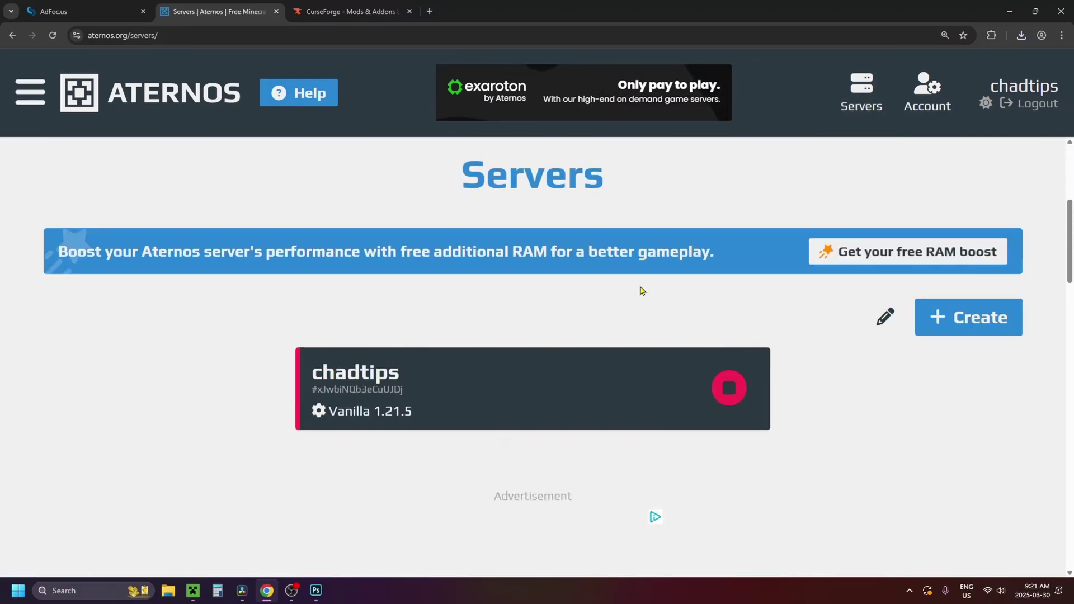
Open the new server's management page, zoomed out to show the Software setting
{"action": "scroll", "coordinate": [642, 290], "scroll_direction": "down", "scroll_amount": 1}
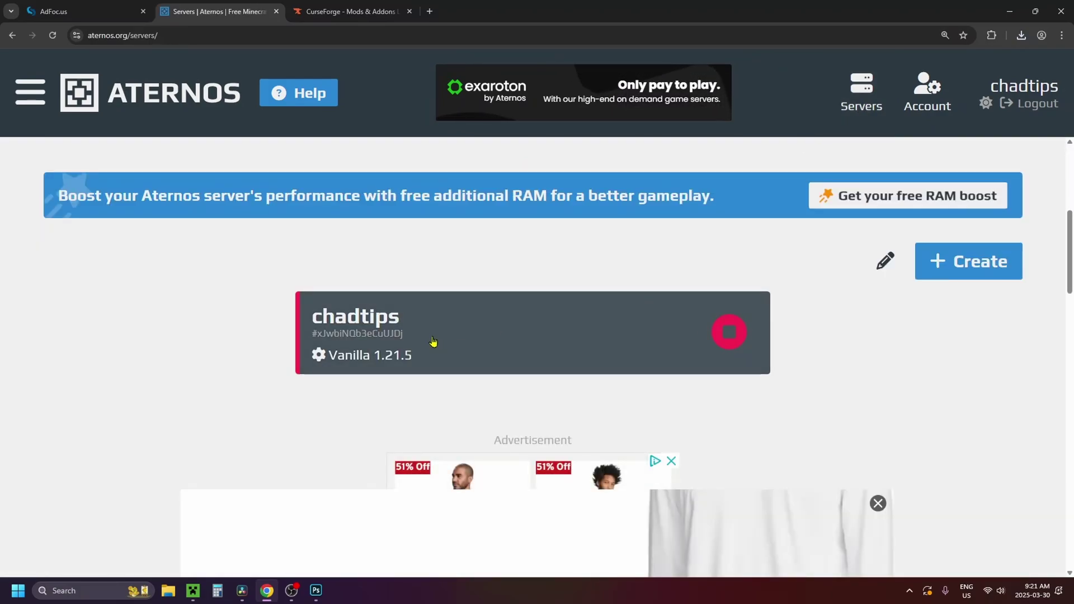
{"action": "left_click", "coordinate": [433, 342]}
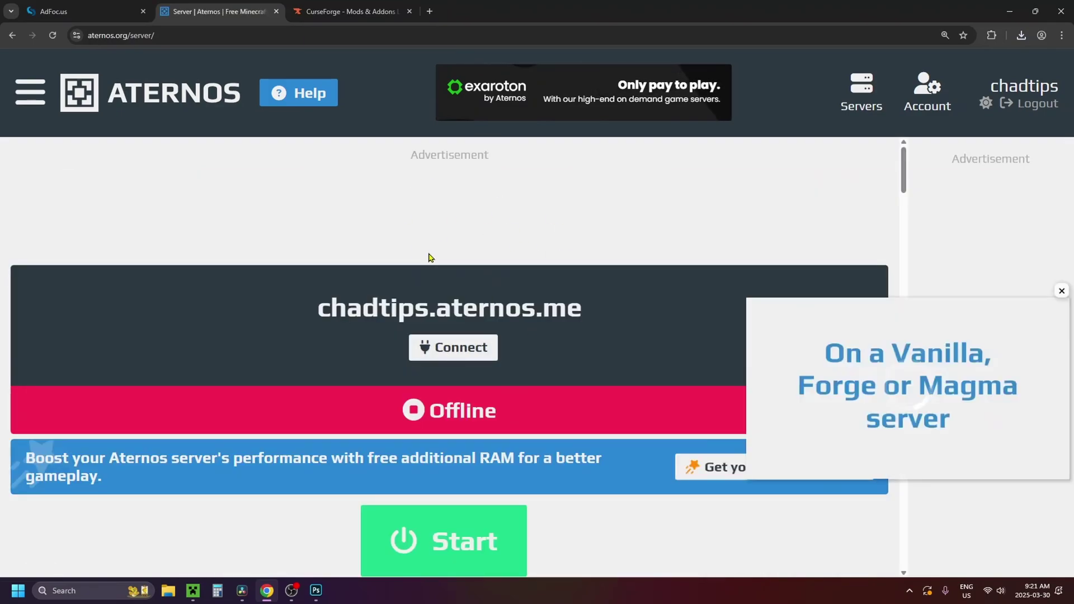
{"action": "key", "text": "ctrl+minus"}
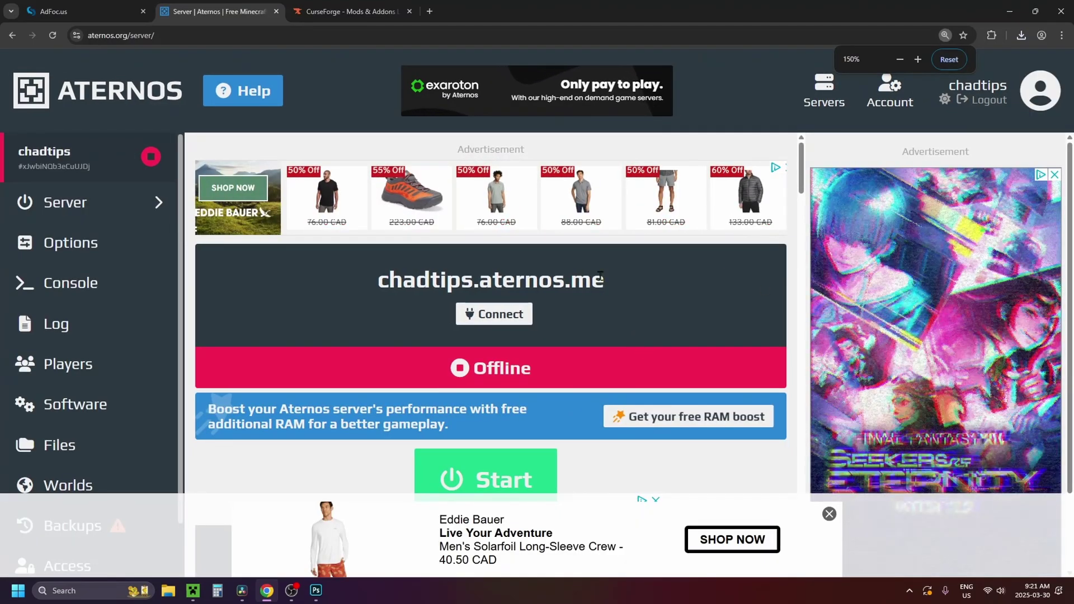
{"action": "scroll", "coordinate": [560, 341], "scroll_direction": "down", "scroll_amount": 5}
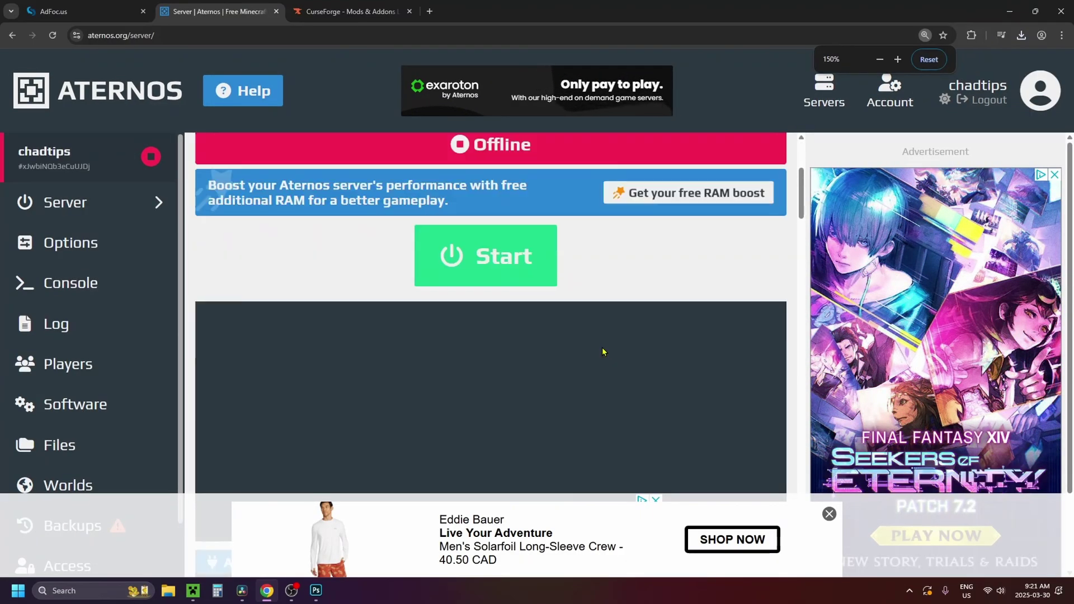
{"action": "scroll", "coordinate": [604, 352], "scroll_direction": "down", "scroll_amount": 3}
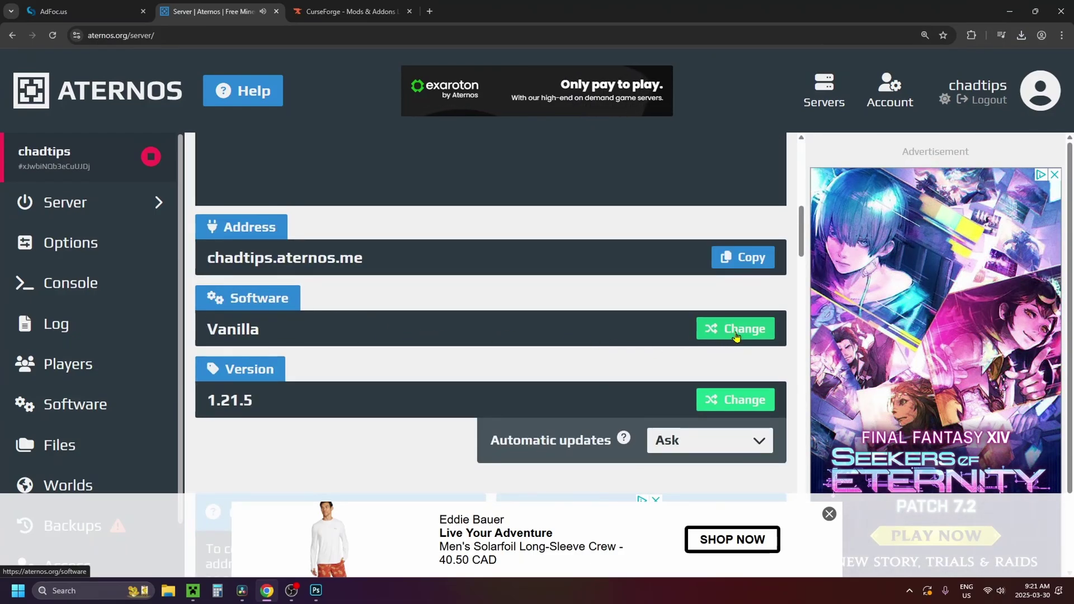
{"action": "scroll", "coordinate": [487, 302], "scroll_direction": "down", "scroll_amount": 4}
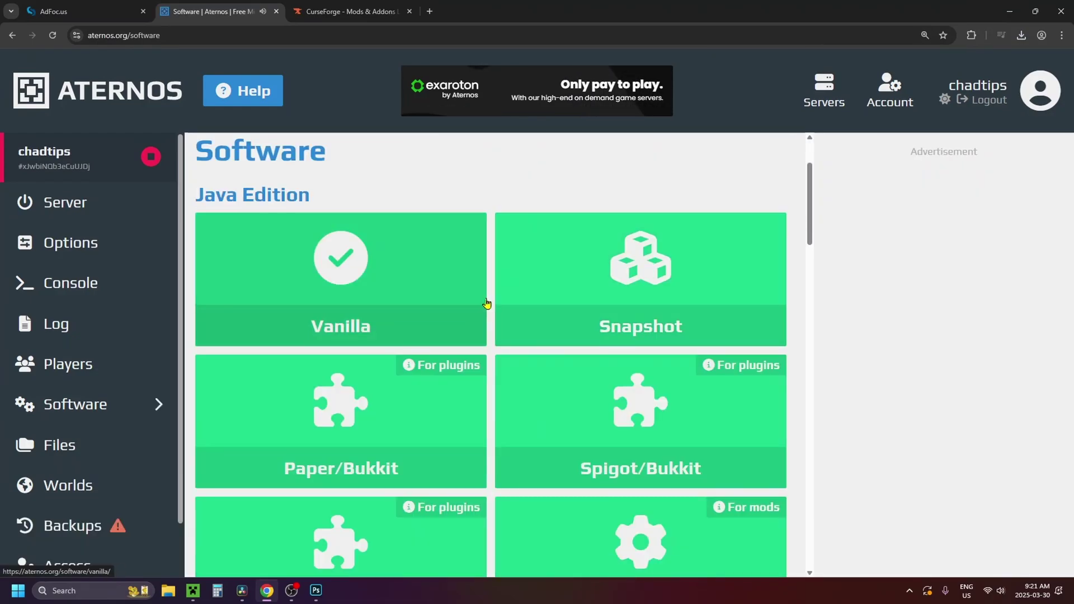
{"action": "scroll", "coordinate": [480, 305], "scroll_direction": "down", "scroll_amount": 7}
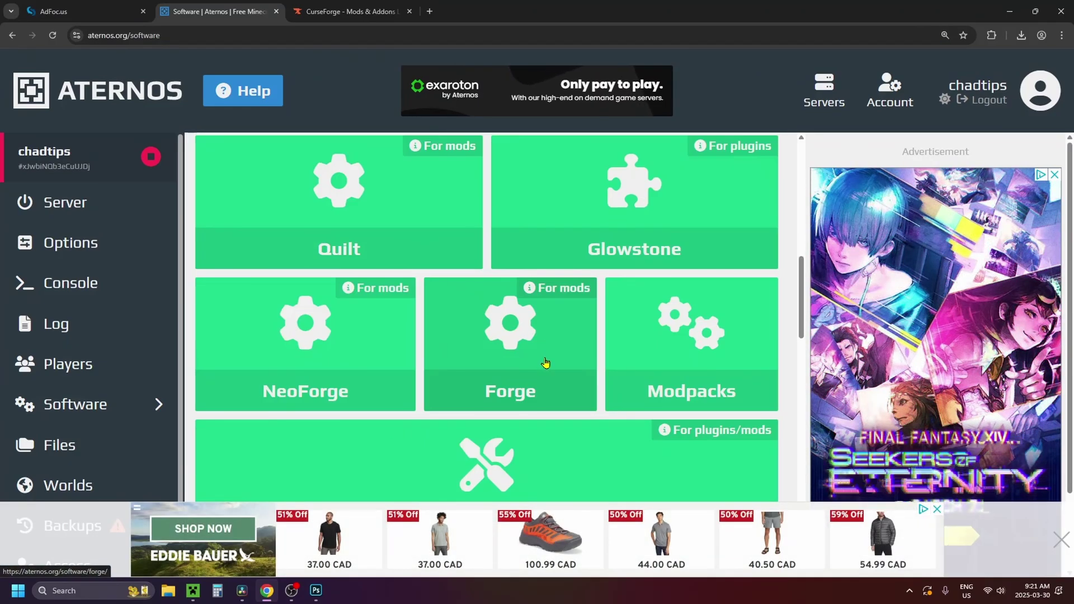
Replace Vanilla with Forge version 1.21.5 (55.0.3) as the server software
{"action": "left_click", "coordinate": [519, 335]}
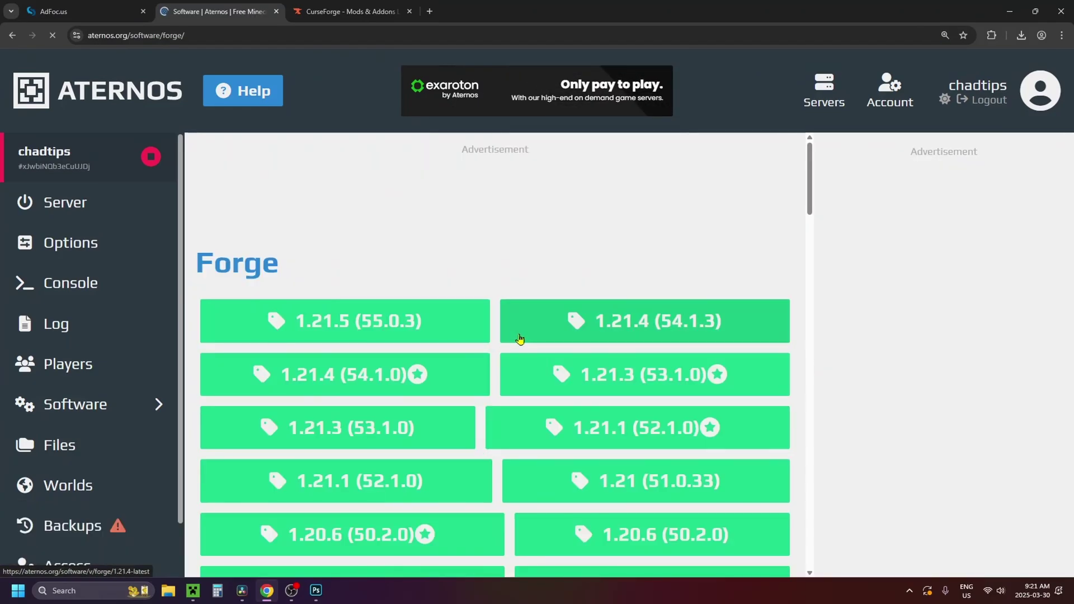
{"action": "left_click", "coordinate": [350, 323]}
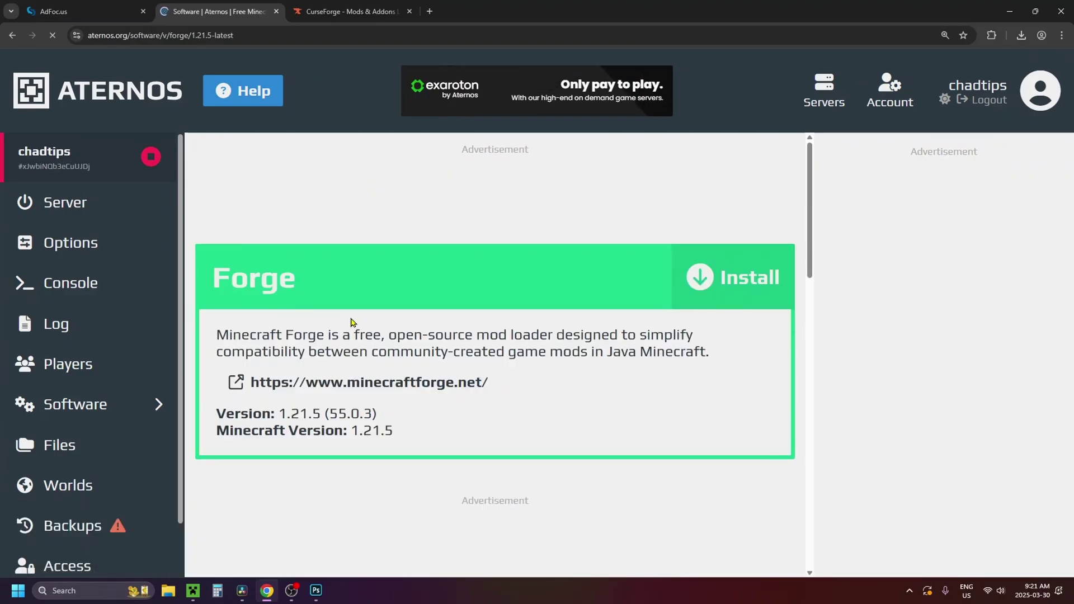
{"action": "left_click", "coordinate": [733, 298]}
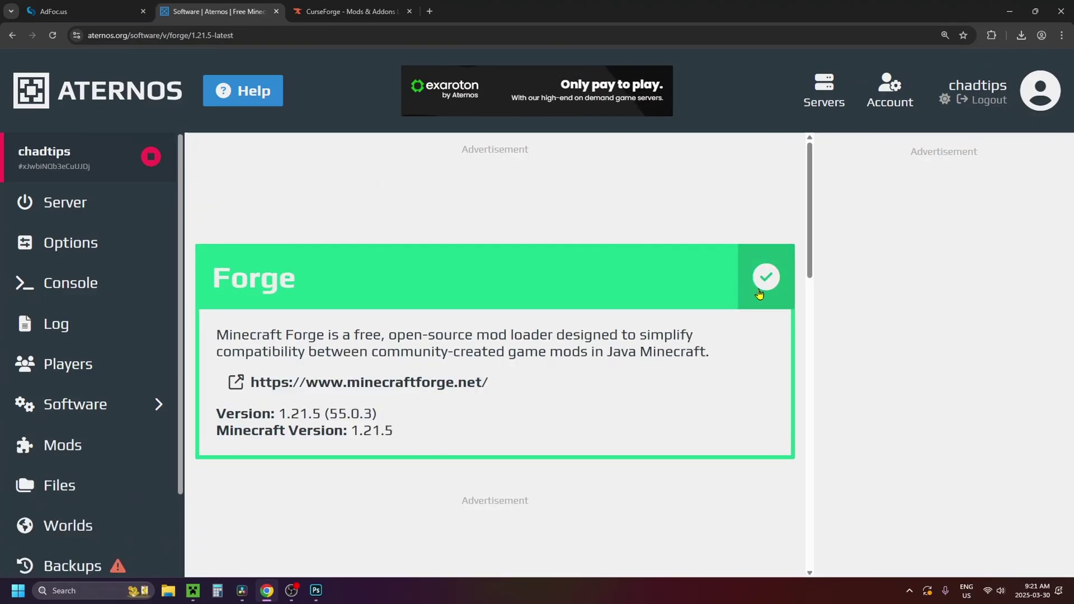
{"action": "scroll", "coordinate": [134, 347], "scroll_direction": "down", "scroll_amount": 1}
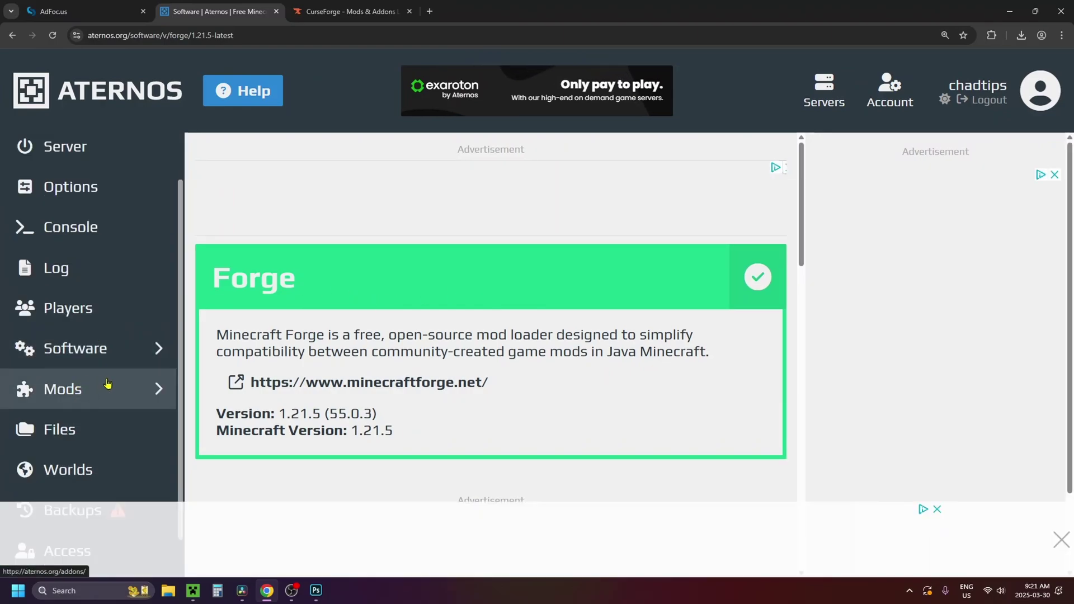
{"action": "scroll", "coordinate": [108, 384], "scroll_direction": "down", "scroll_amount": 1}
Install JourneyMap 1.21.5-6.0.0-beta.43 for Forge from the server's Mods list
{"action": "left_click", "coordinate": [116, 346]}
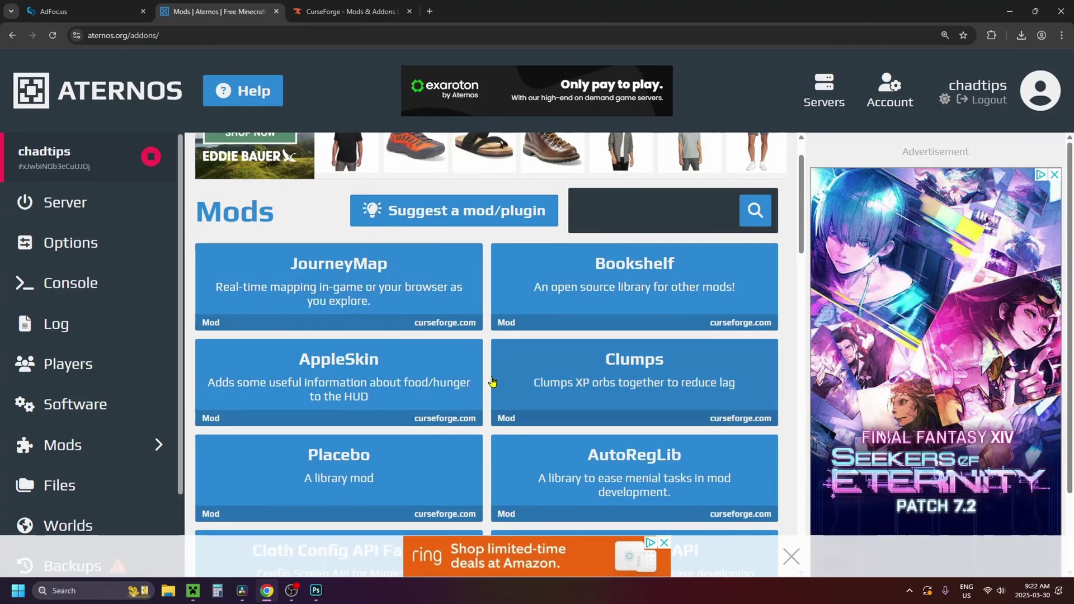
{"action": "scroll", "coordinate": [493, 382], "scroll_direction": "down", "scroll_amount": 8}
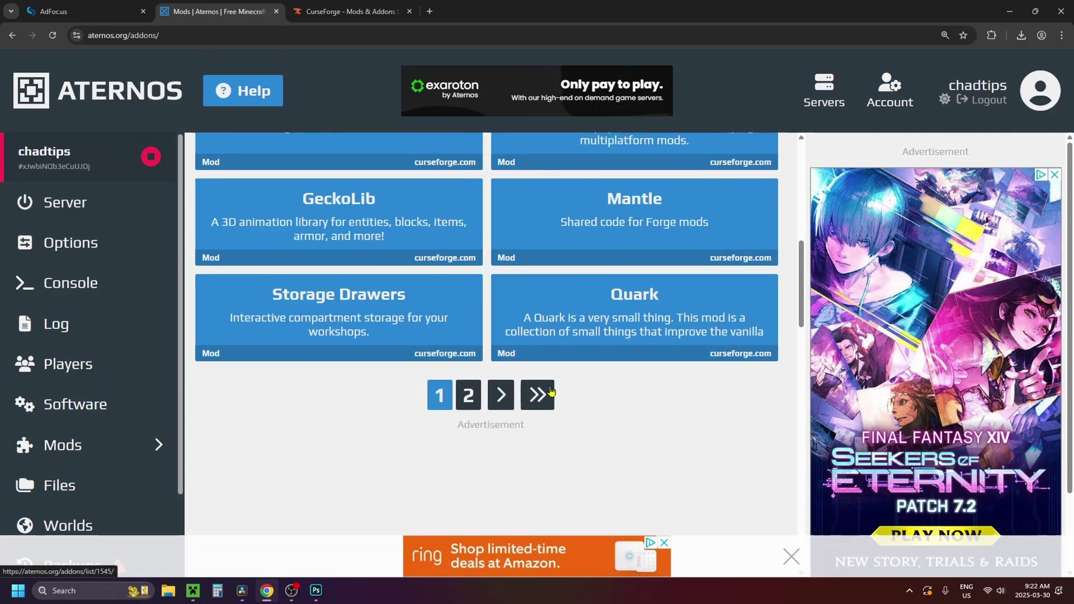
{"action": "scroll", "coordinate": [434, 372], "scroll_direction": "up", "scroll_amount": 9}
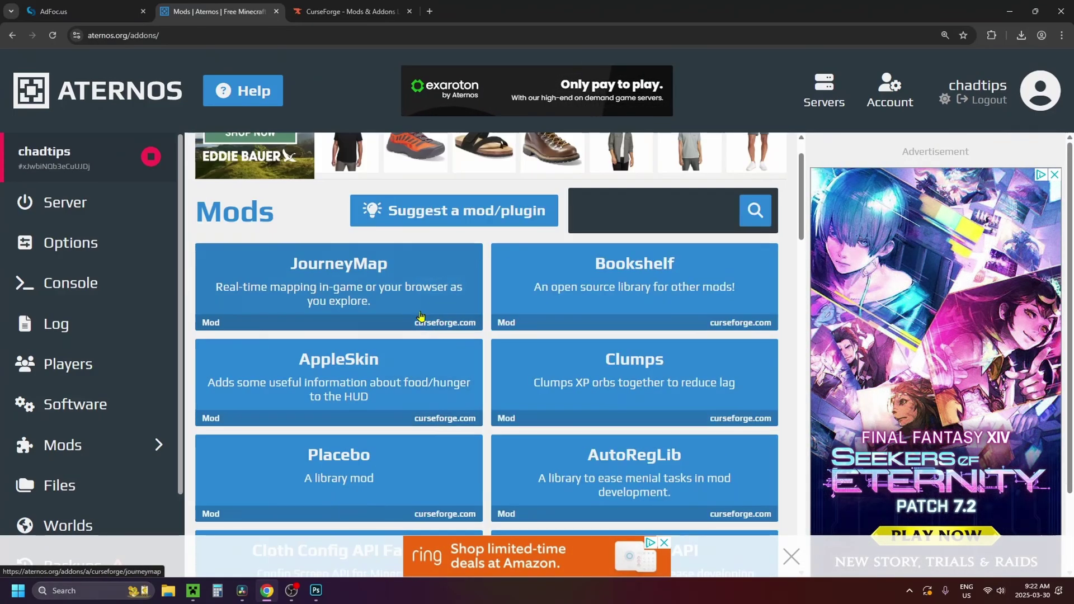
{"action": "left_click", "coordinate": [339, 282]}
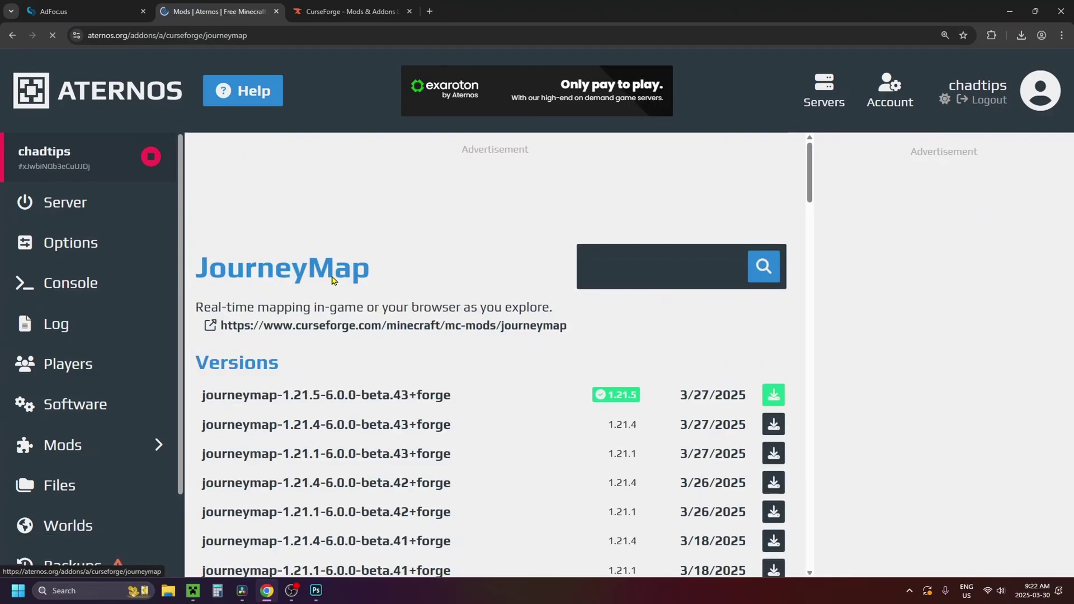
{"action": "scroll", "coordinate": [477, 315], "scroll_direction": "down", "scroll_amount": 1}
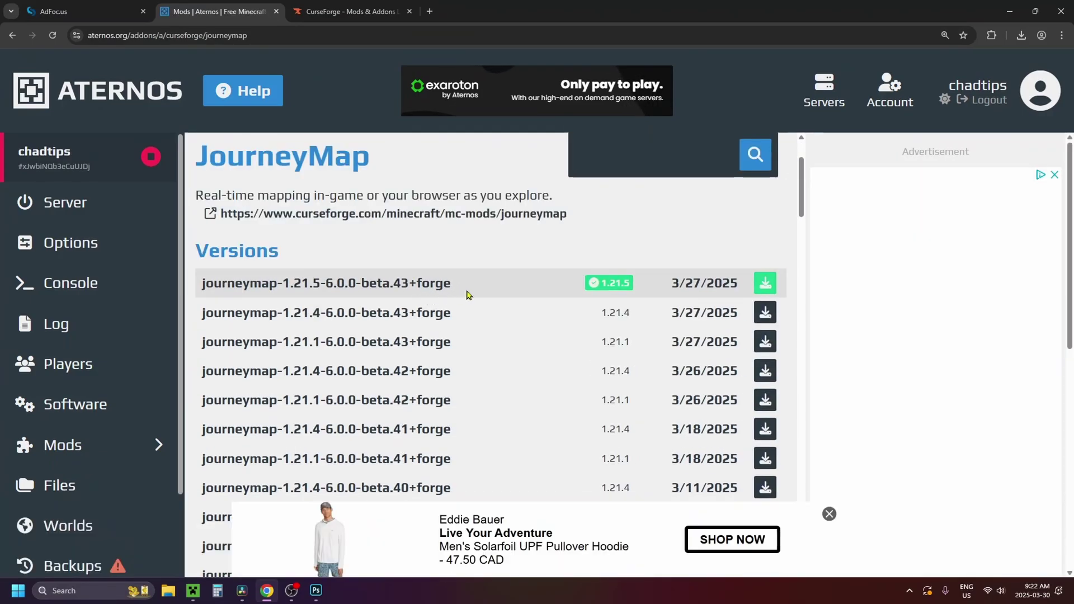
{"action": "left_click", "coordinate": [765, 285]}
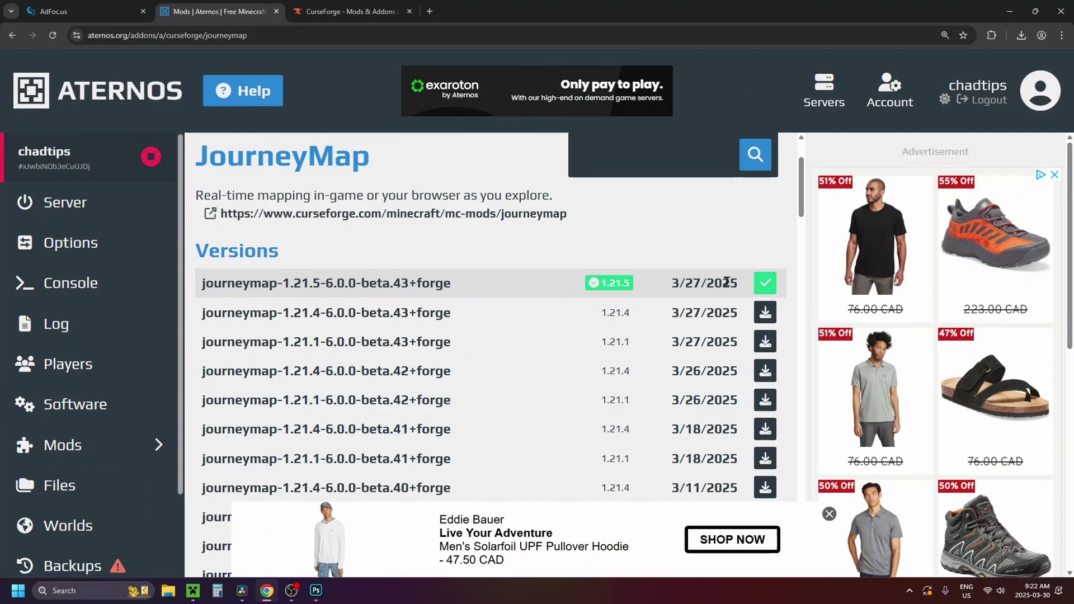
{"action": "left_click", "coordinate": [128, 242]}
Review server.properties and confirm the server runs Forge 1.21.5 (55.0.3)
{"action": "scroll", "coordinate": [511, 306], "scroll_direction": "down", "scroll_amount": 3}
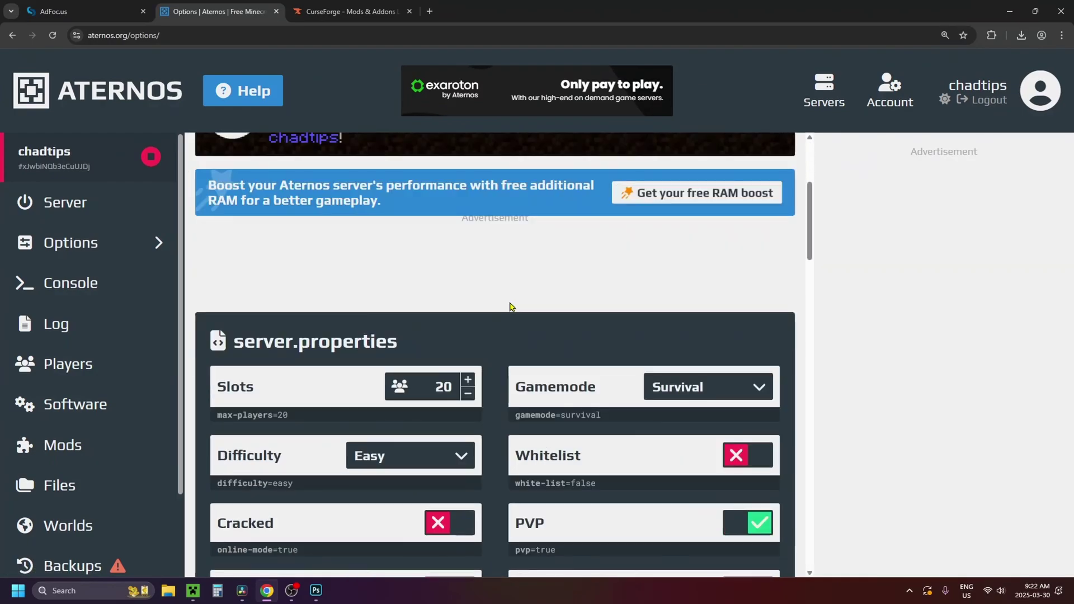
{"action": "scroll", "coordinate": [510, 306], "scroll_direction": "down", "scroll_amount": 3}
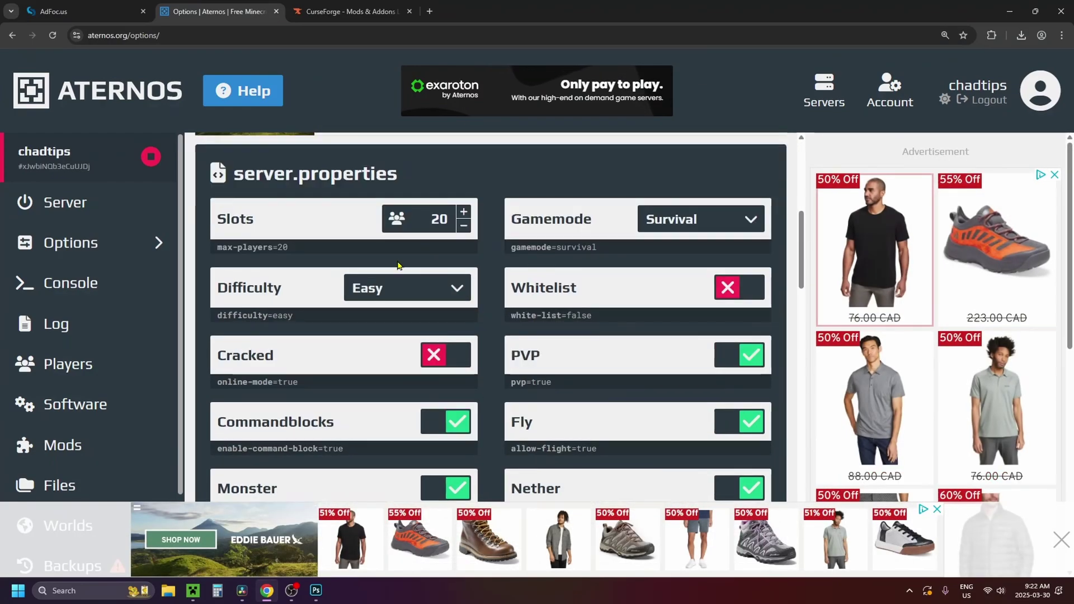
{"action": "scroll", "coordinate": [428, 329], "scroll_direction": "down", "scroll_amount": 1}
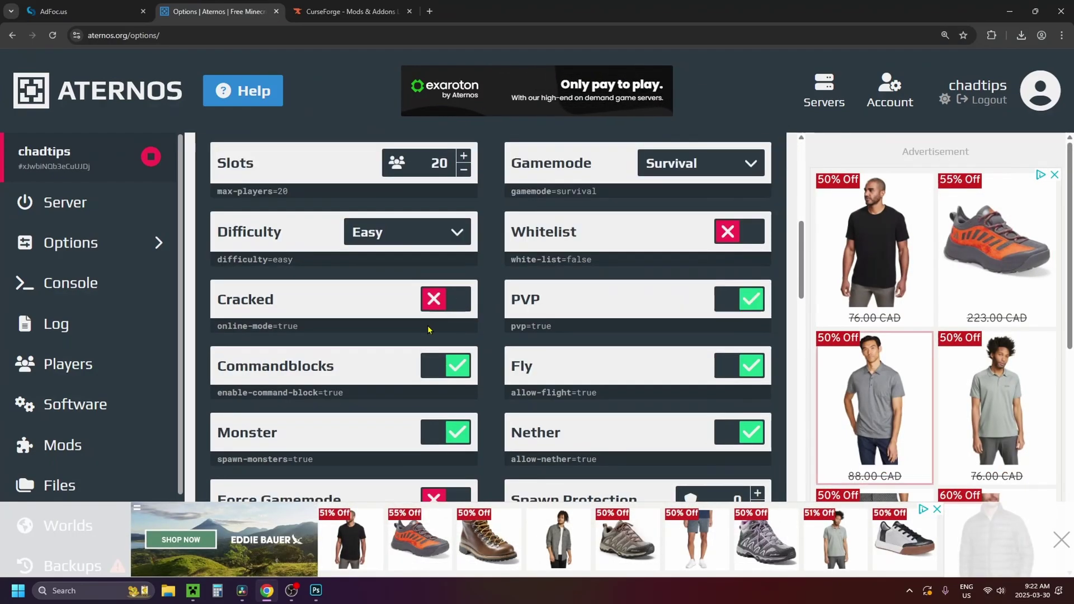
{"action": "scroll", "coordinate": [428, 329], "scroll_direction": "down", "scroll_amount": 6}
{"action": "scroll", "coordinate": [436, 367], "scroll_direction": "up", "scroll_amount": 2}
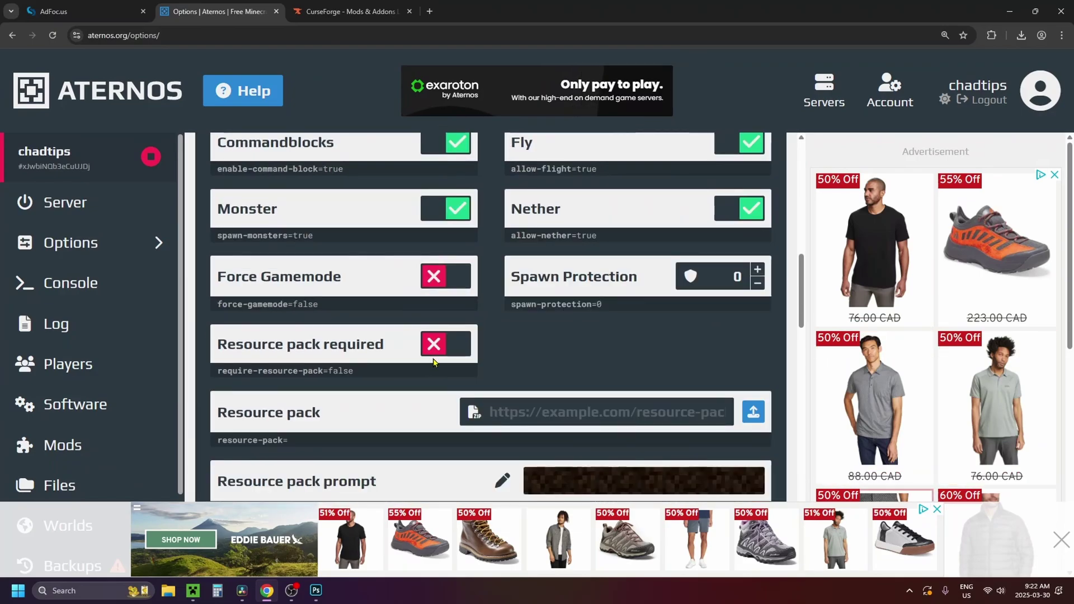
{"action": "scroll", "coordinate": [434, 362], "scroll_direction": "up", "scroll_amount": 5}
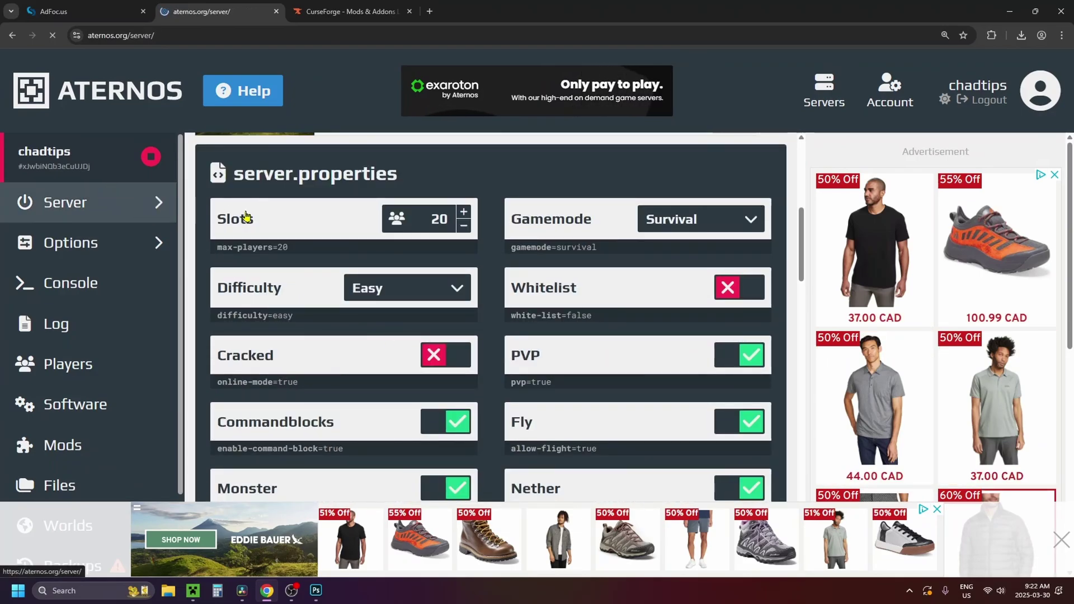
{"action": "scroll", "coordinate": [736, 328], "scroll_direction": "down", "scroll_amount": 8}
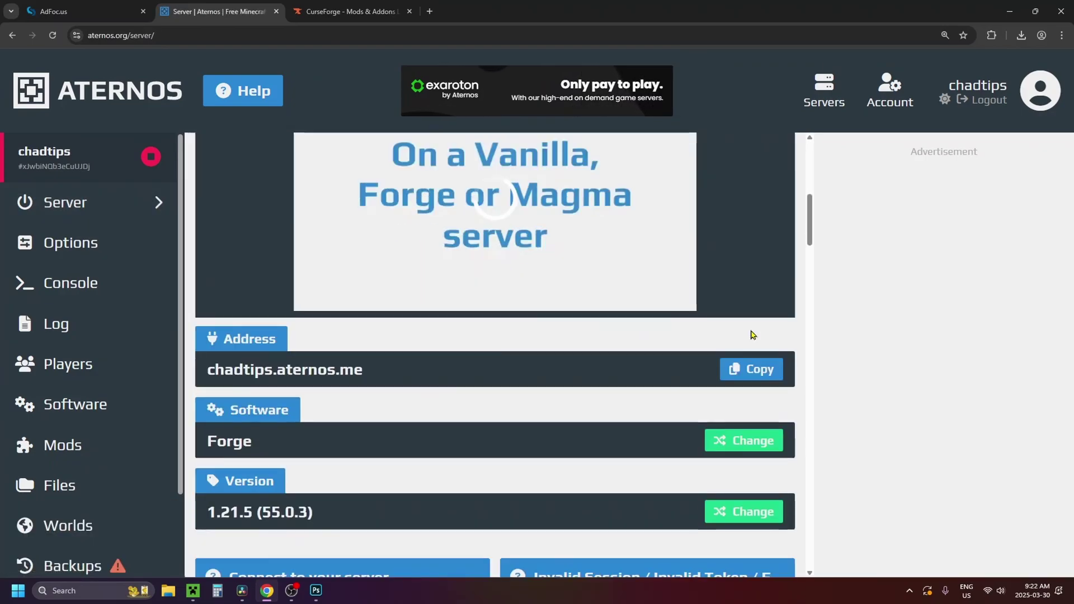
{"action": "scroll", "coordinate": [752, 334], "scroll_direction": "down", "scroll_amount": 3}
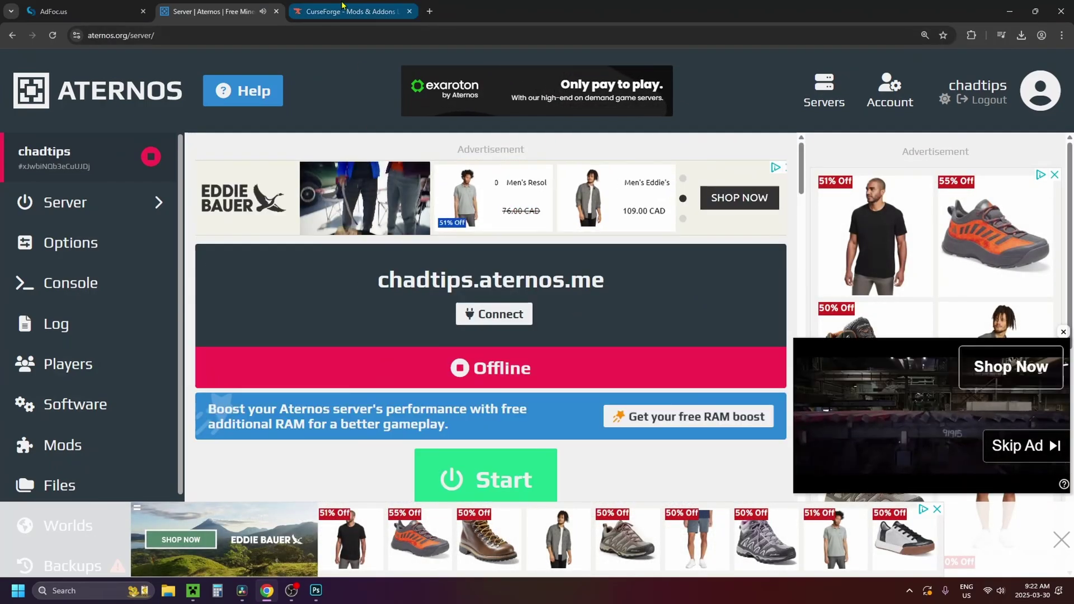
{"action": "left_click", "coordinate": [343, 11]}
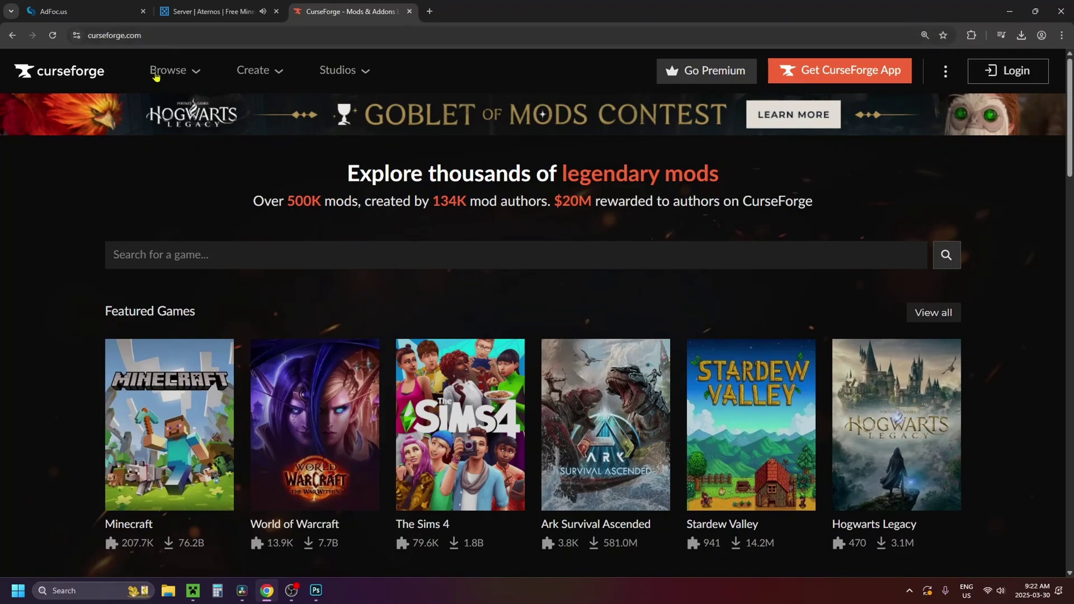
Browse all CurseForge Minecraft projects filtered to Mods only
{"action": "scroll", "coordinate": [184, 319], "scroll_direction": "down", "scroll_amount": 2}
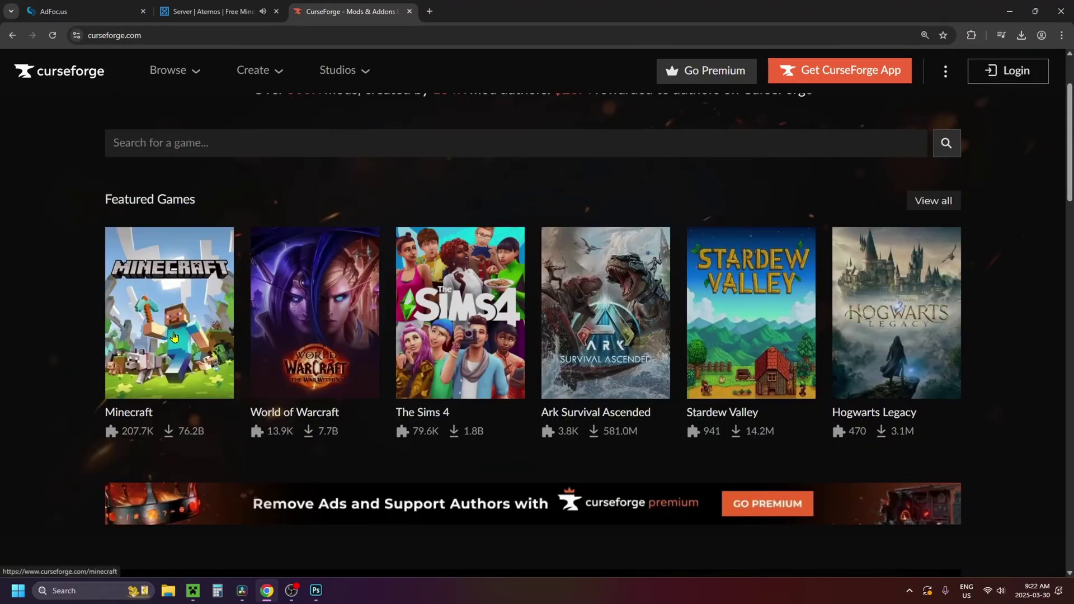
{"action": "left_click", "coordinate": [174, 336]}
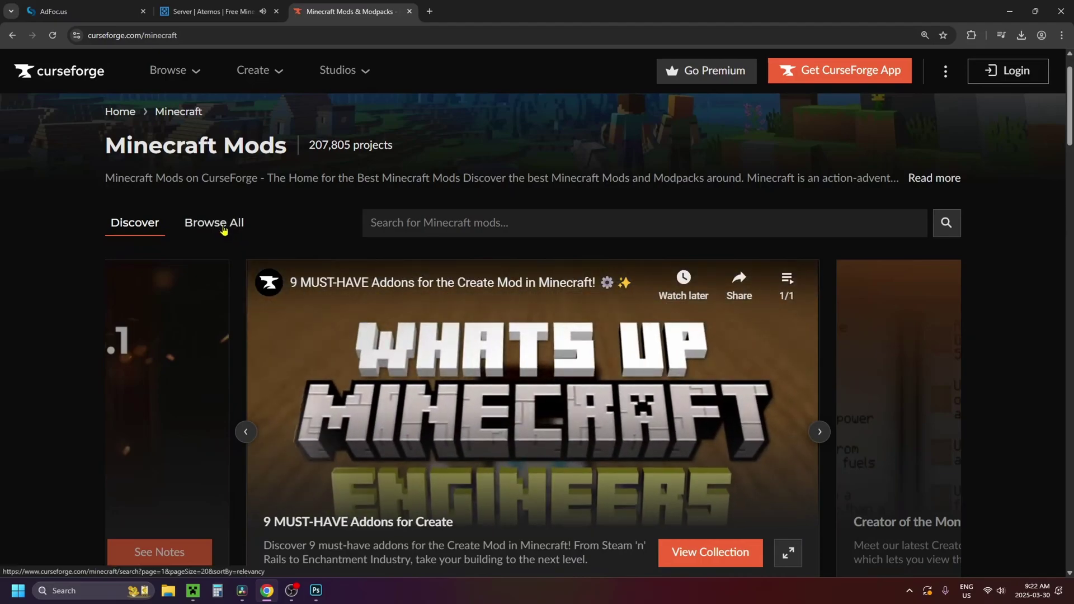
{"action": "left_click", "coordinate": [224, 230]}
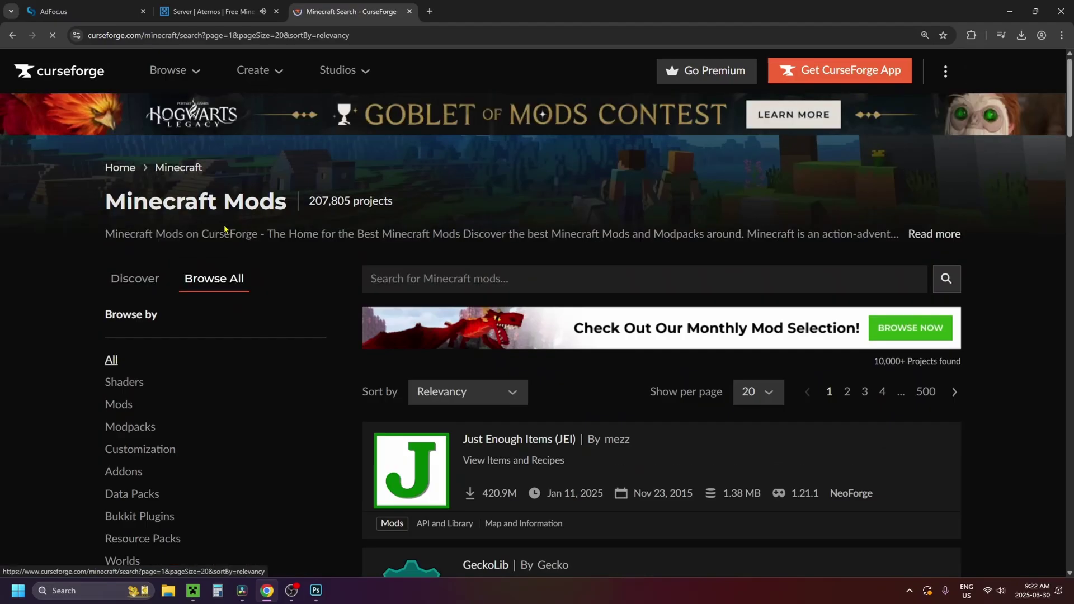
{"action": "scroll", "coordinate": [246, 297], "scroll_direction": "down", "scroll_amount": 1}
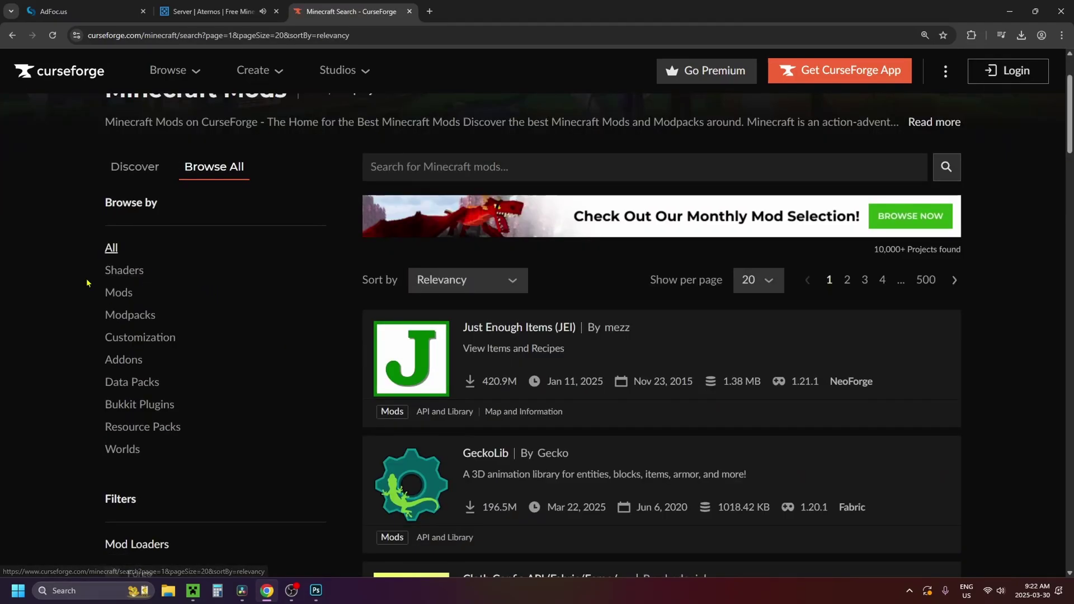
{"action": "left_click", "coordinate": [121, 294]}
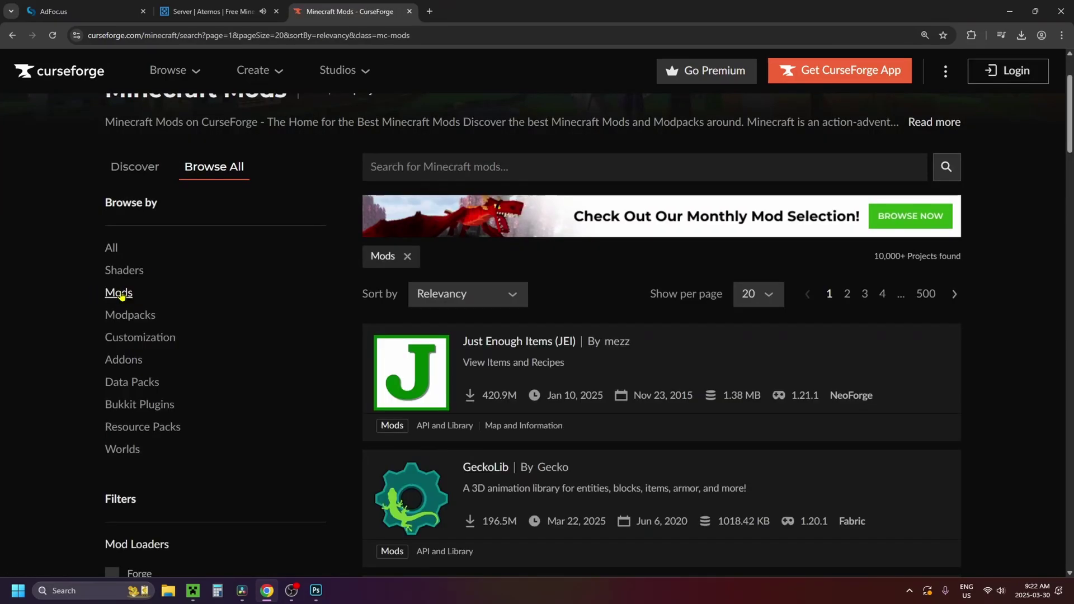
{"action": "scroll", "coordinate": [615, 335], "scroll_direction": "down", "scroll_amount": 3}
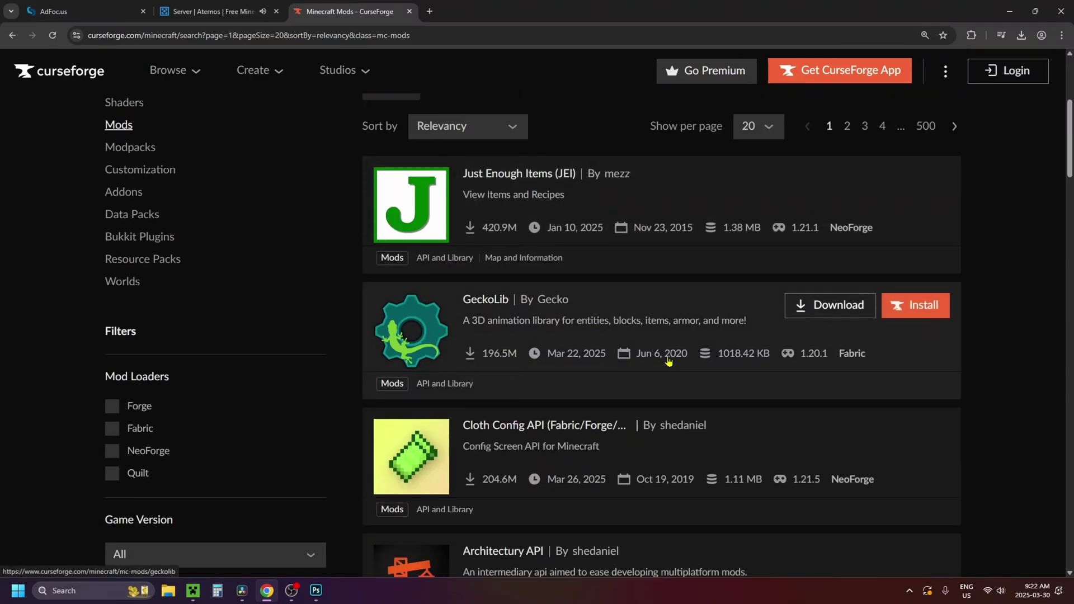
{"action": "scroll", "coordinate": [632, 352], "scroll_direction": "up", "scroll_amount": 3}
Search the Minecraft mods for 'journeymap'
{"action": "left_click", "coordinate": [486, 167]}
{"action": "type", "text": "journeymap"}
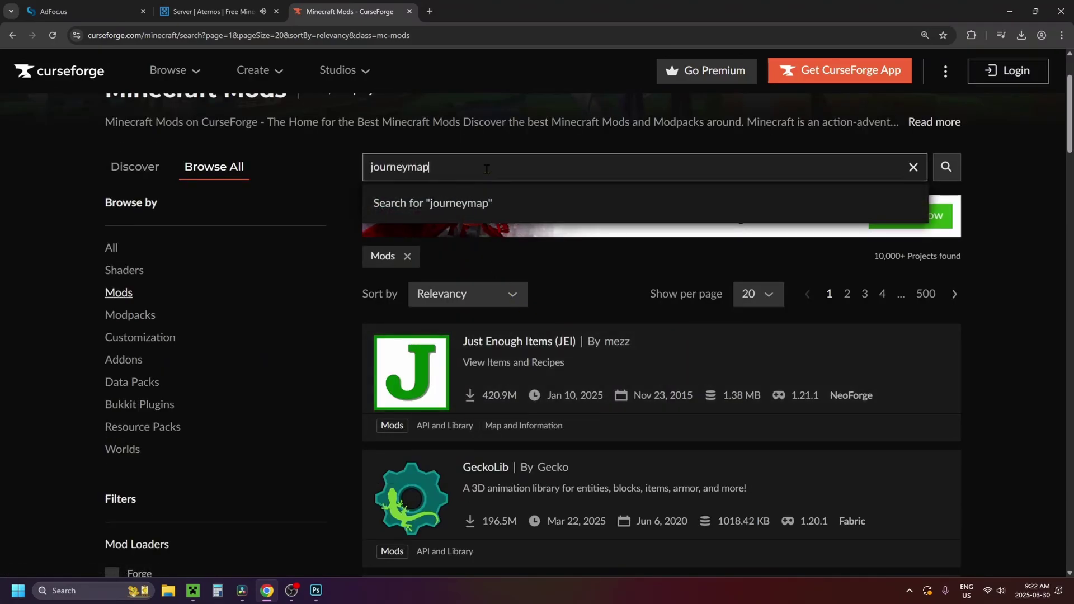
{"action": "key", "text": "Return"}
{"action": "scroll", "coordinate": [490, 270], "scroll_direction": "down", "scroll_amount": 3}
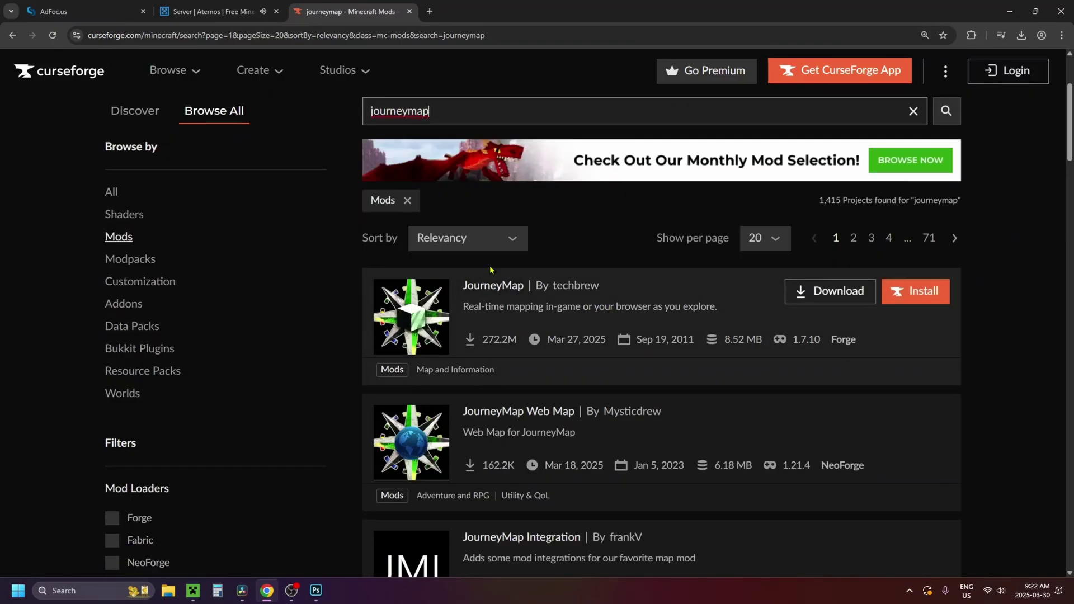
Open the JourneyMap mod page and list its available files
{"action": "left_click", "coordinate": [515, 286]}
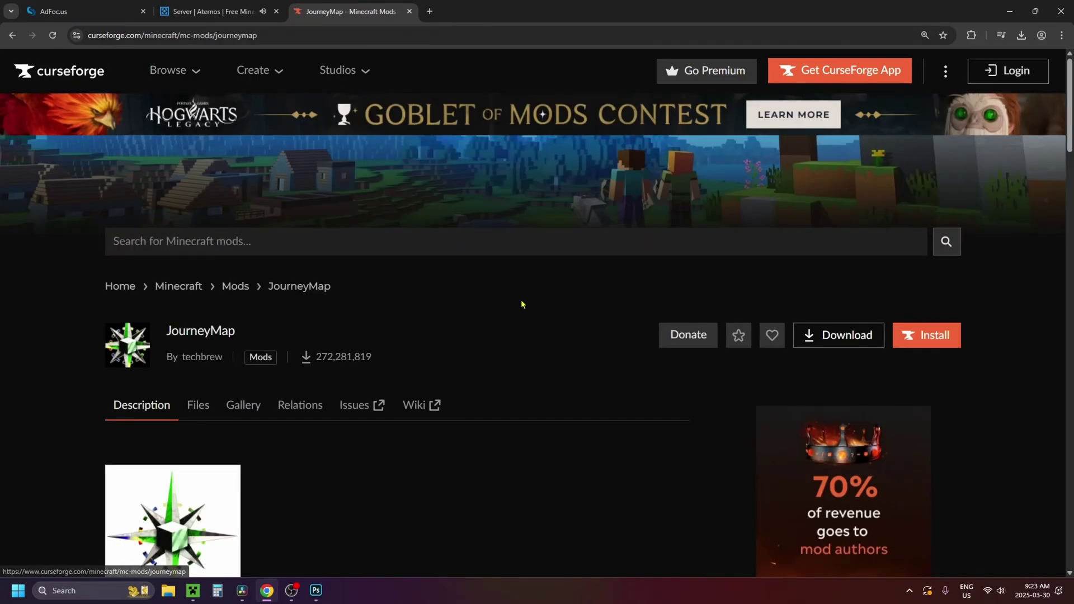
{"action": "scroll", "coordinate": [490, 336], "scroll_direction": "down", "scroll_amount": 3}
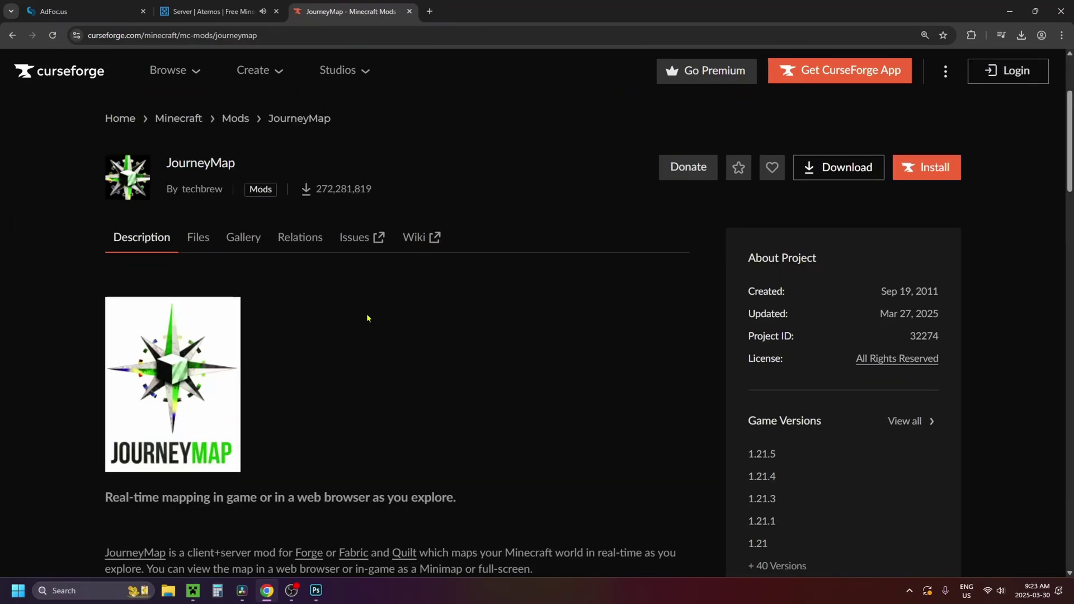
{"action": "left_click", "coordinate": [197, 237]}
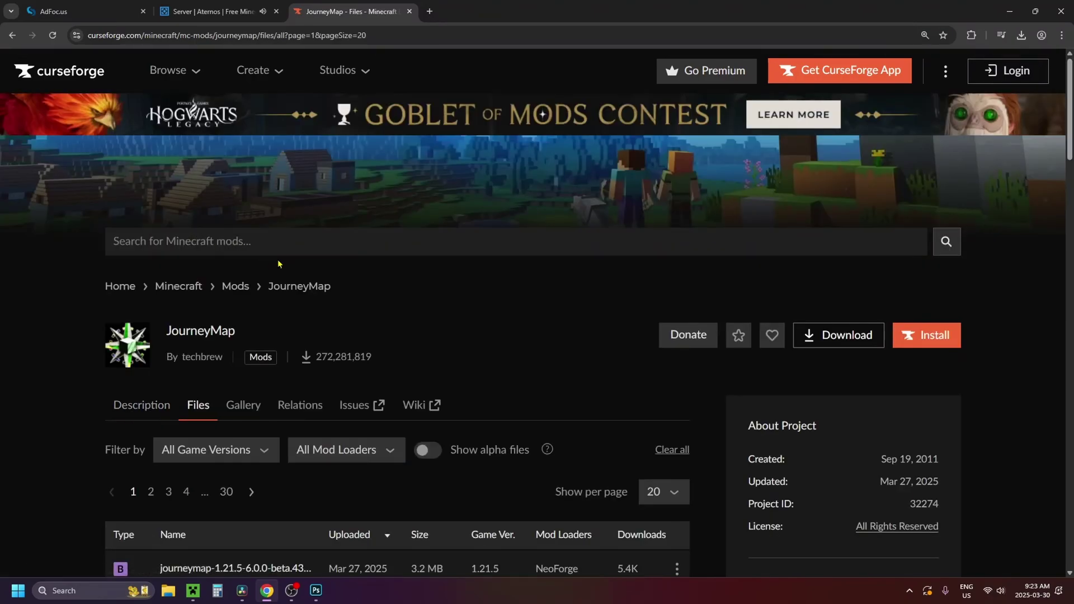
{"action": "scroll", "coordinate": [420, 281], "scroll_direction": "down", "scroll_amount": 3}
{"action": "scroll", "coordinate": [421, 281], "scroll_direction": "down", "scroll_amount": 1}
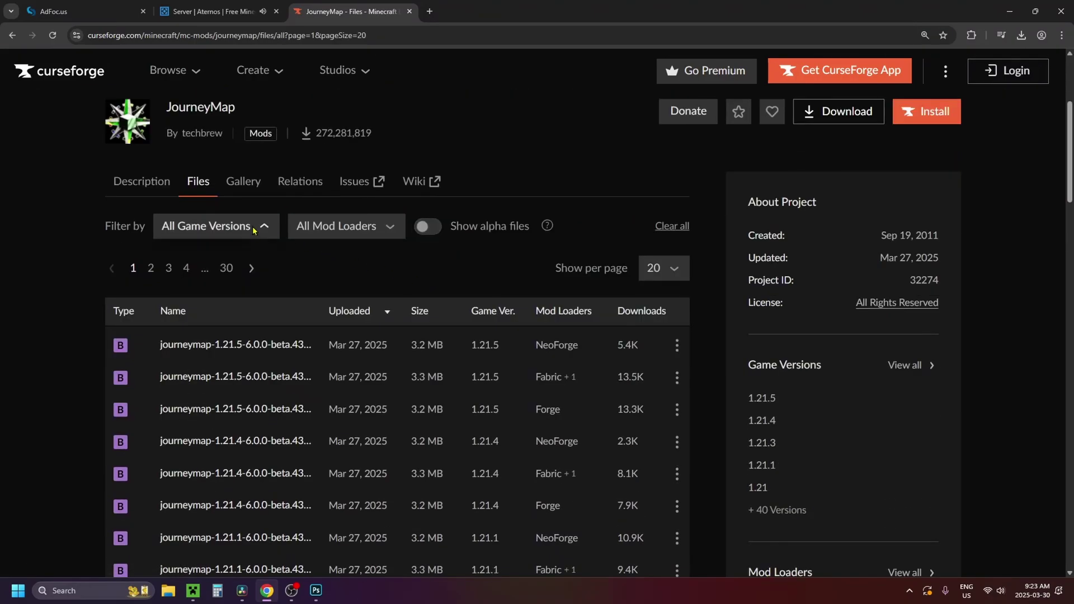
Filter the files to 1.21.5 and Forge, and download that JourneyMap jar
{"action": "left_click", "coordinate": [235, 277]}
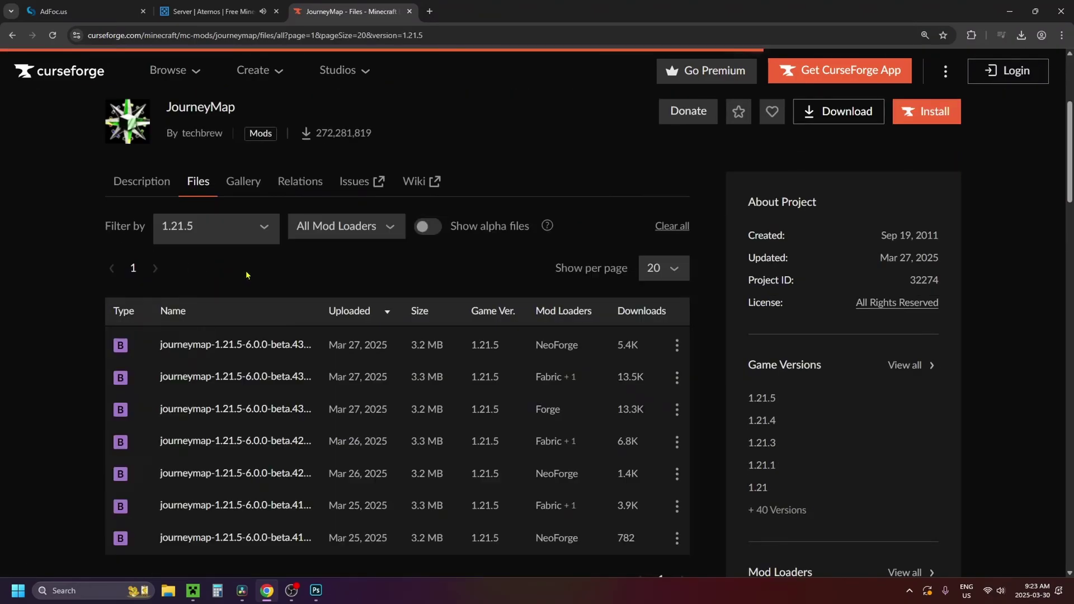
{"action": "left_click", "coordinate": [341, 226]}
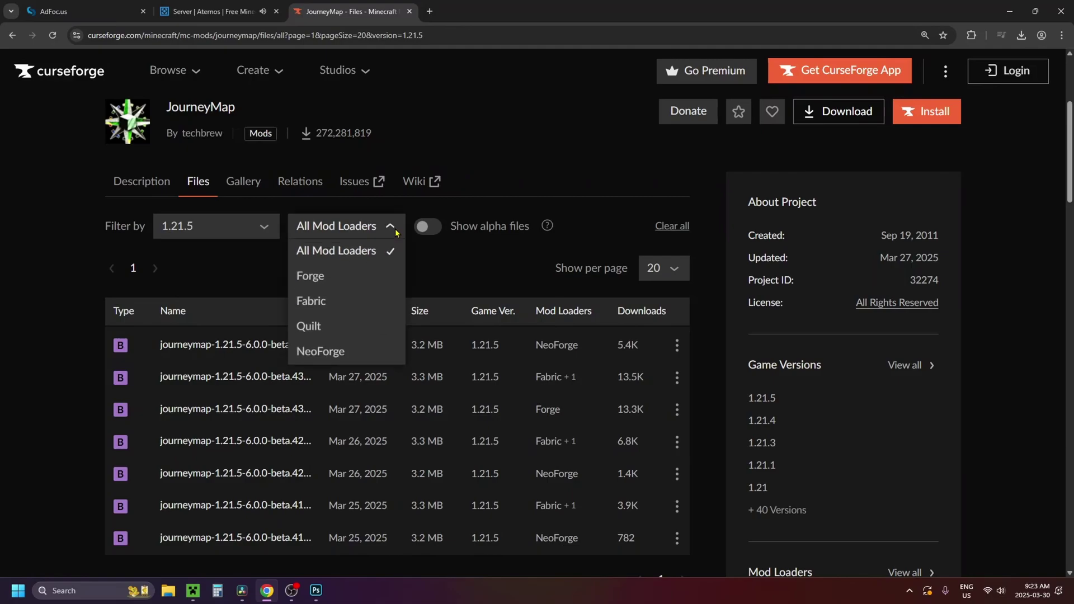
{"action": "left_click", "coordinate": [352, 276]}
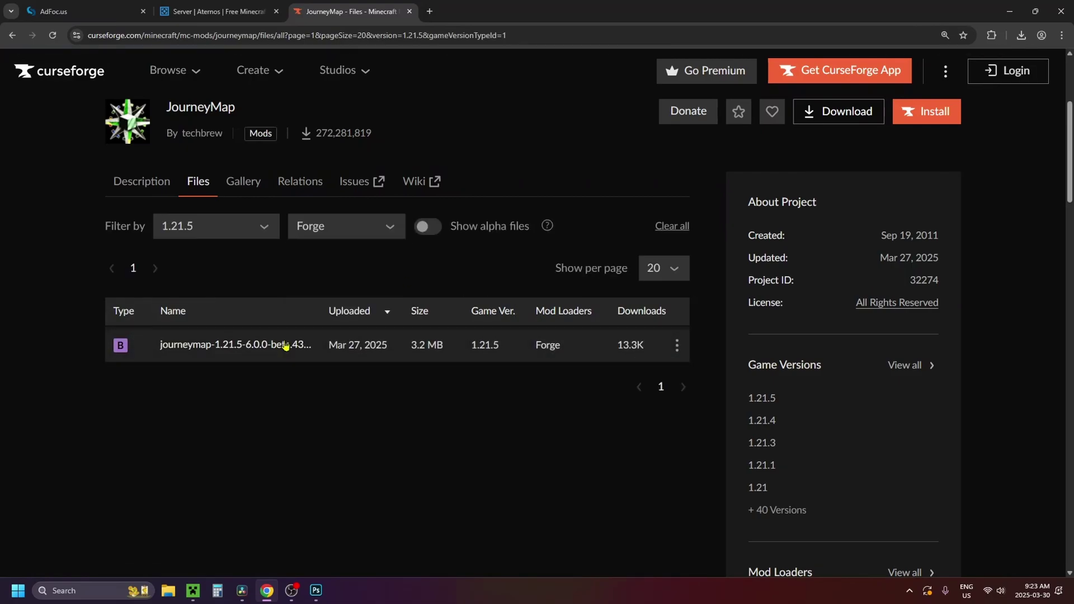
{"action": "left_click", "coordinate": [677, 346]}
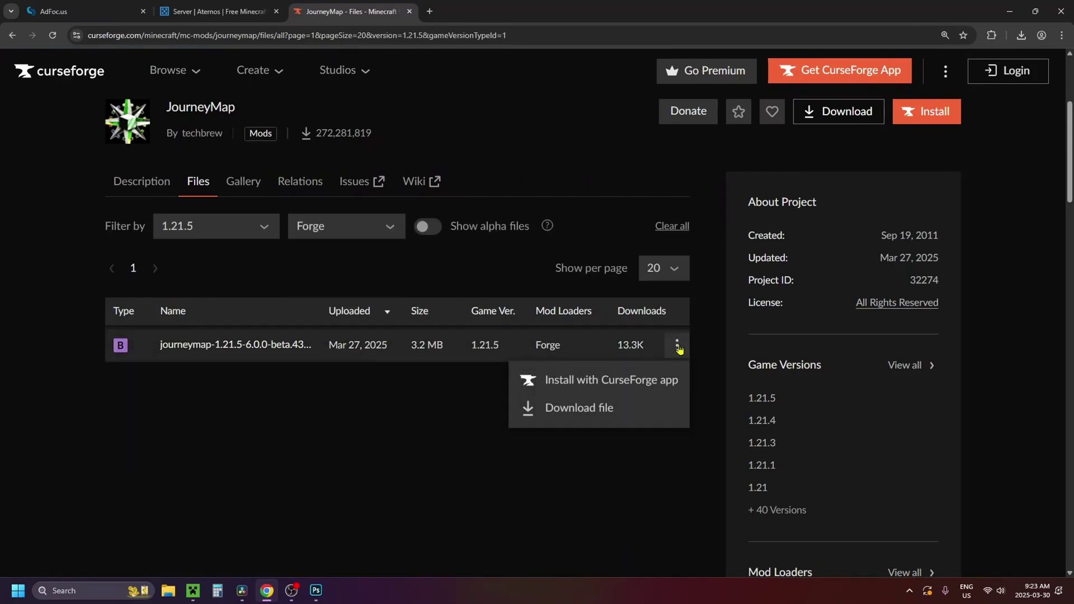
{"action": "left_click", "coordinate": [581, 408]}
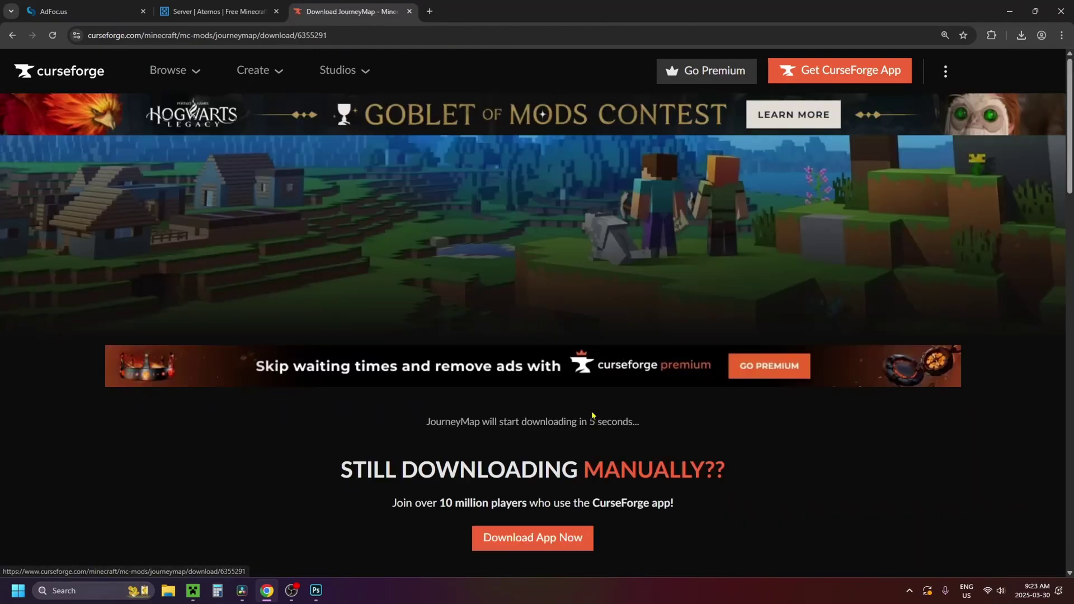
Open the folder of the finished journeymap-forge-1.21.5-6.0.0-beta.43.jar download
{"action": "scroll", "coordinate": [516, 423], "scroll_direction": "down", "scroll_amount": 2}
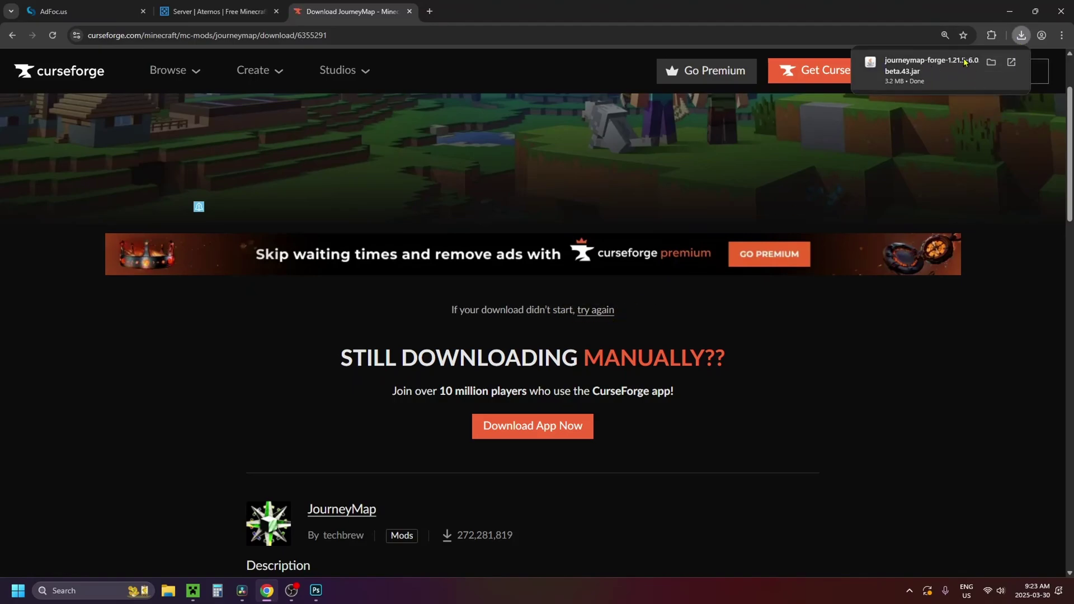
{"action": "left_click", "coordinate": [993, 63]}
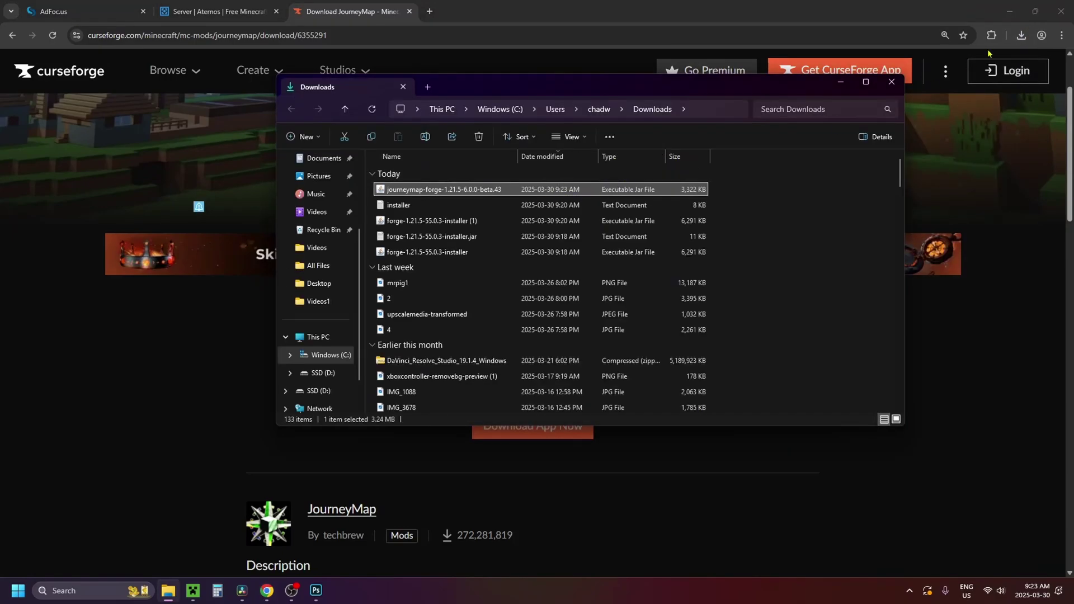
Move the Downloads window aside and open the Windows Run prompt from taskbar search
{"action": "left_click", "coordinate": [1011, 11]}
{"action": "left_click_drag", "start_coordinate": [685, 87], "coordinate": [838, 42]}
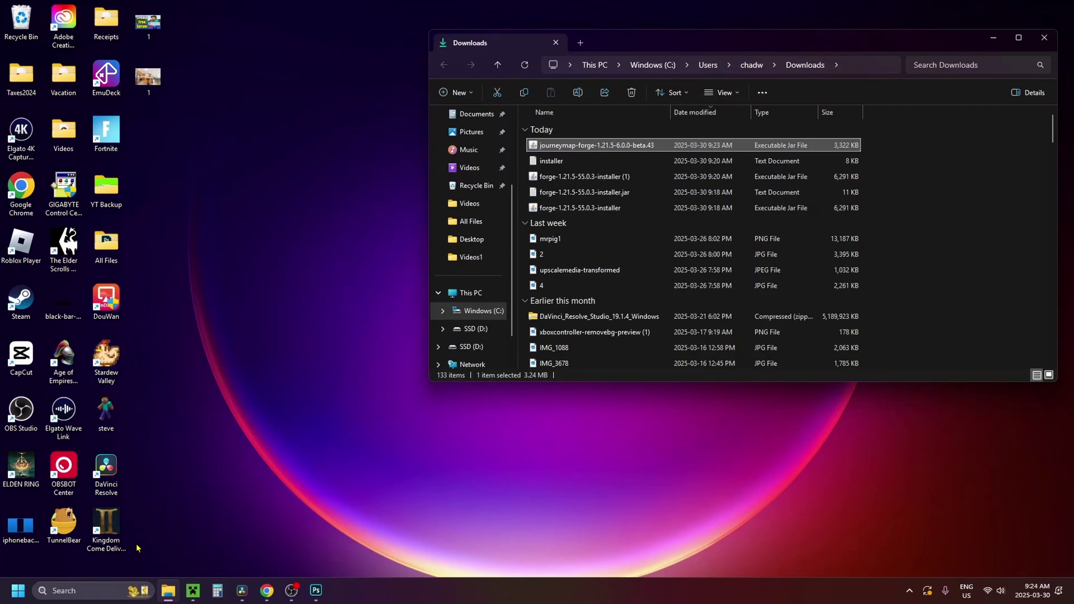
{"action": "left_click", "coordinate": [92, 591]}
{"action": "type", "text": "ru"}
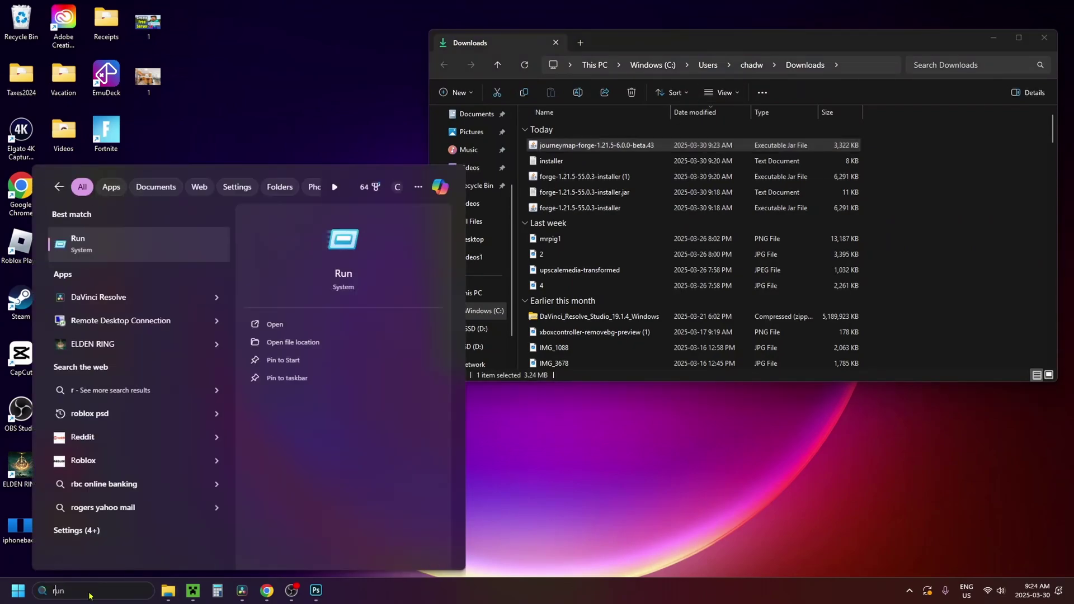
{"action": "type", "text": "n"}
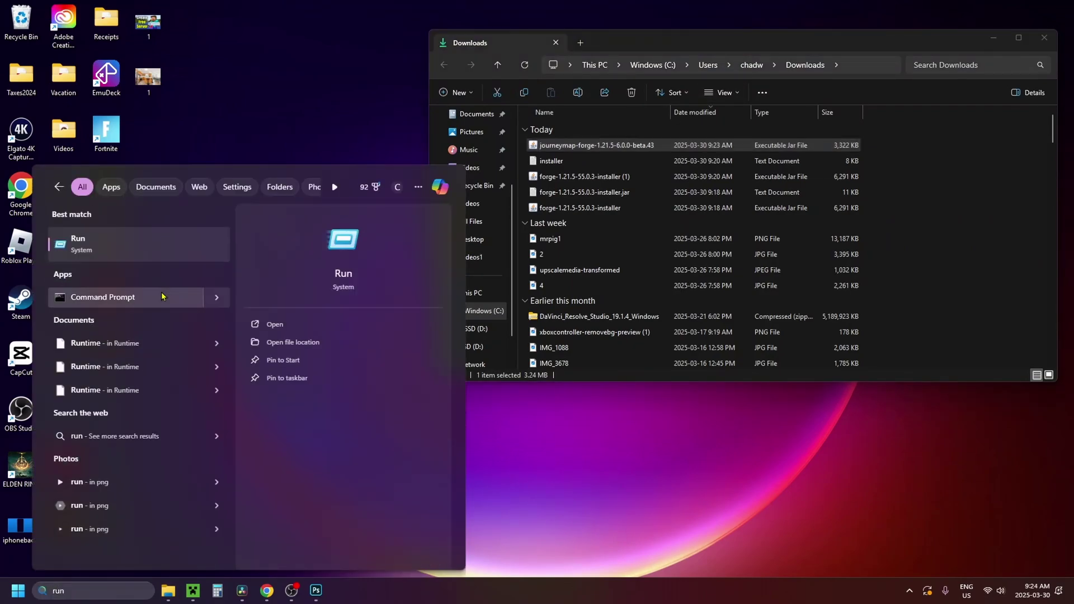
{"action": "left_click", "coordinate": [172, 243]}
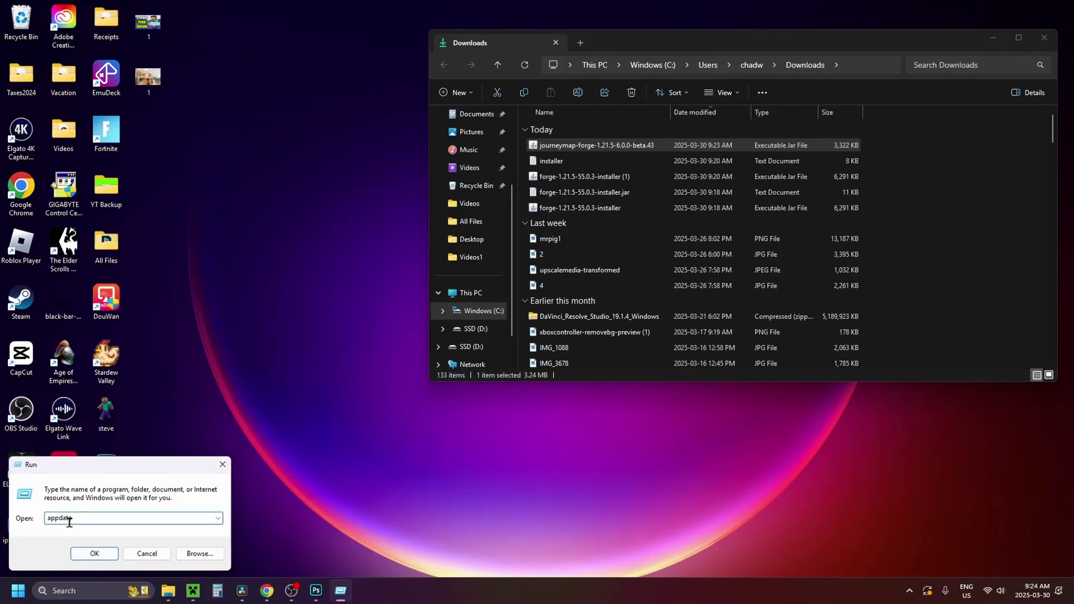
Browse from AppData through Roaming and .minecraft into the existing, empty Mods folder
{"action": "left_click", "coordinate": [101, 554]}
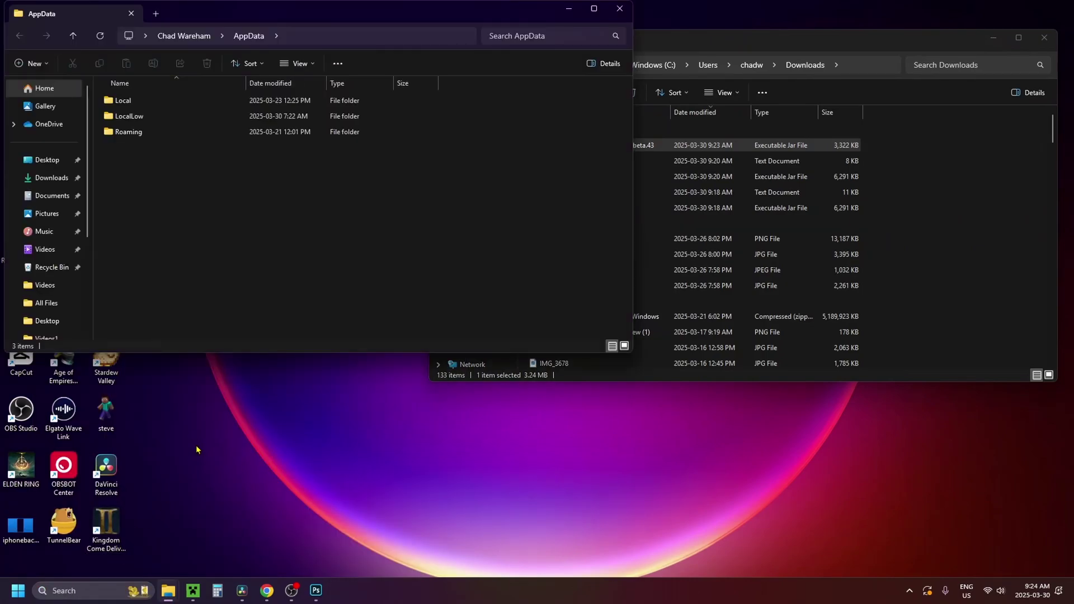
{"action": "double_click", "coordinate": [154, 134]}
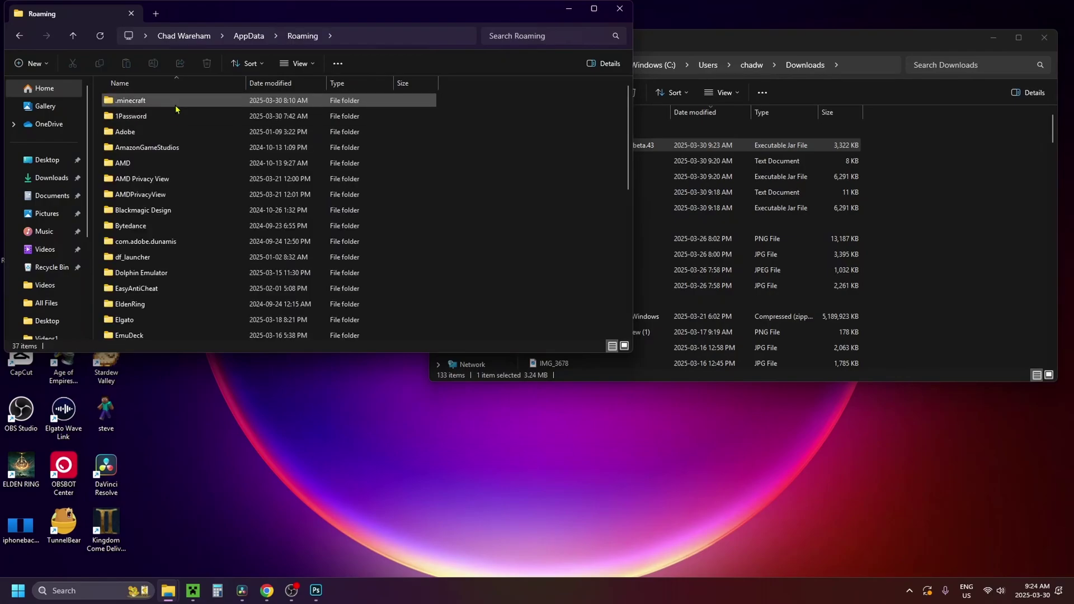
{"action": "double_click", "coordinate": [175, 104]}
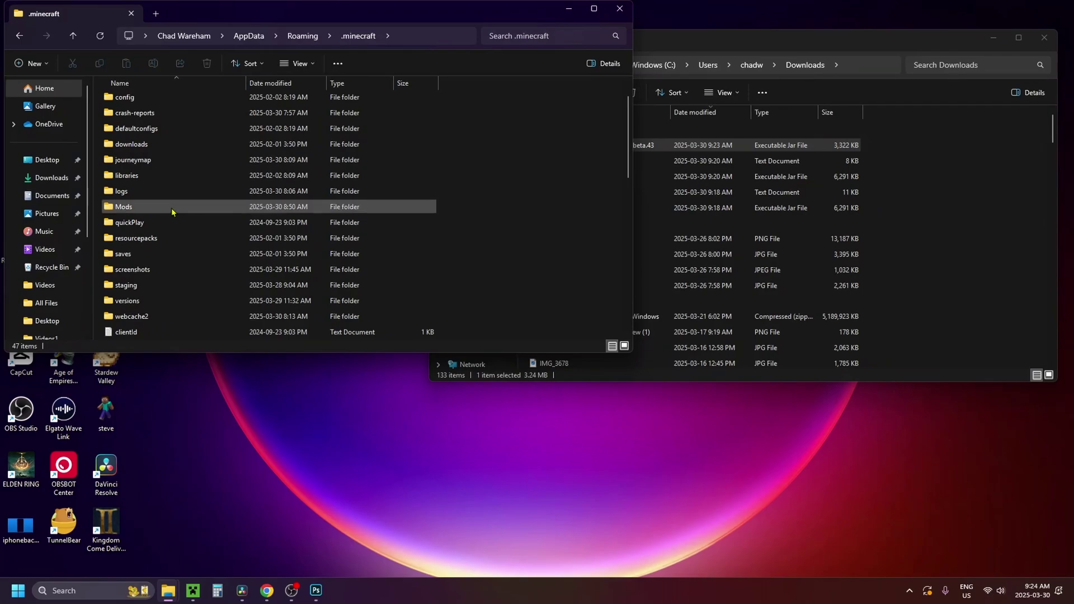
{"action": "right_click", "coordinate": [490, 183]}
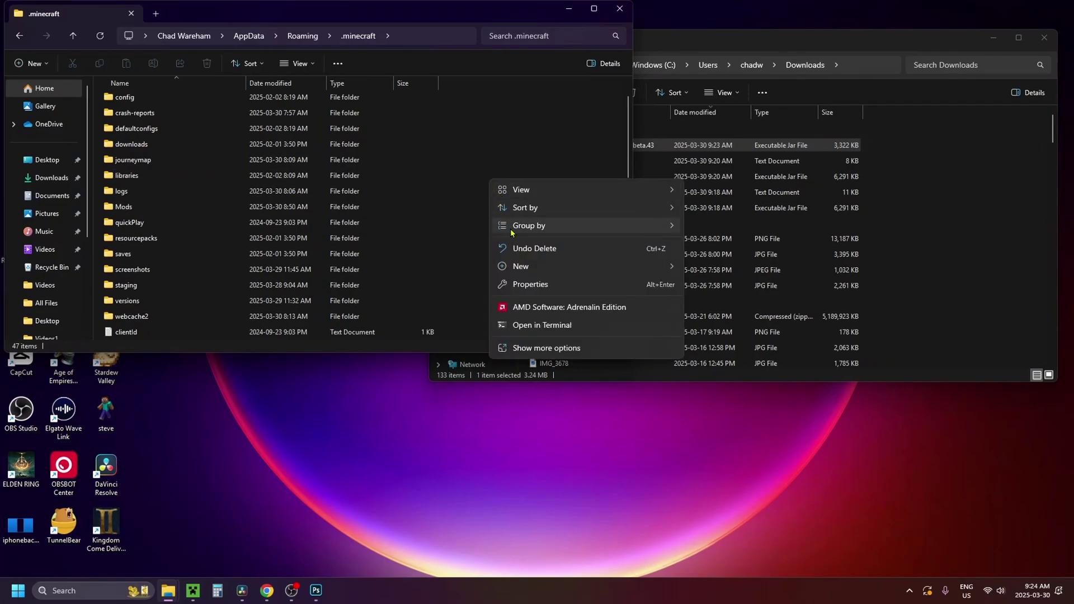
{"action": "mouse_move", "coordinate": [546, 277]}
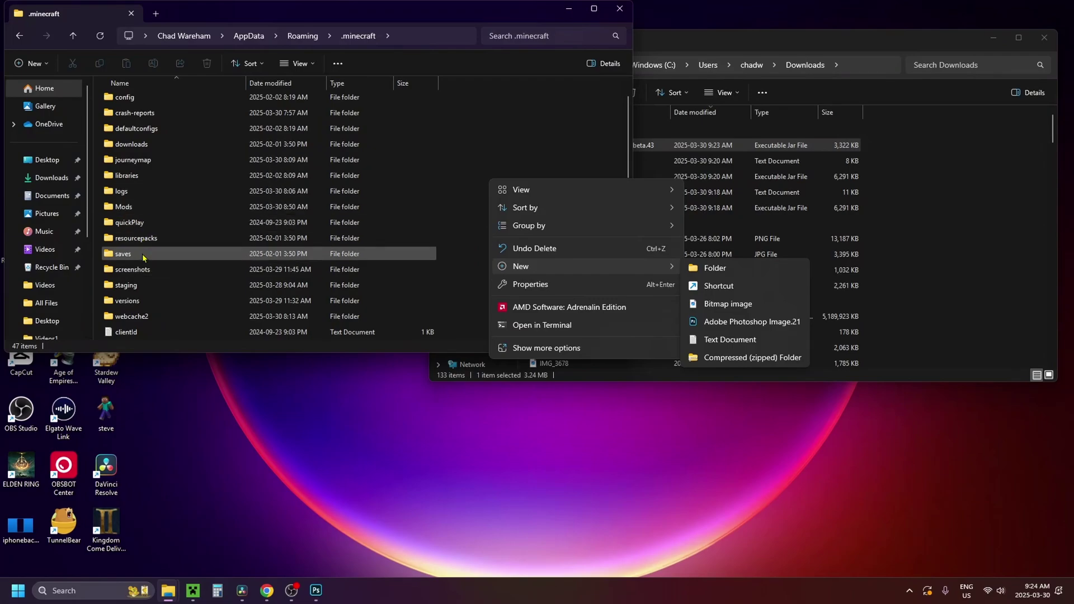
{"action": "left_click", "coordinate": [143, 225]}
{"action": "double_click", "coordinate": [149, 207]}
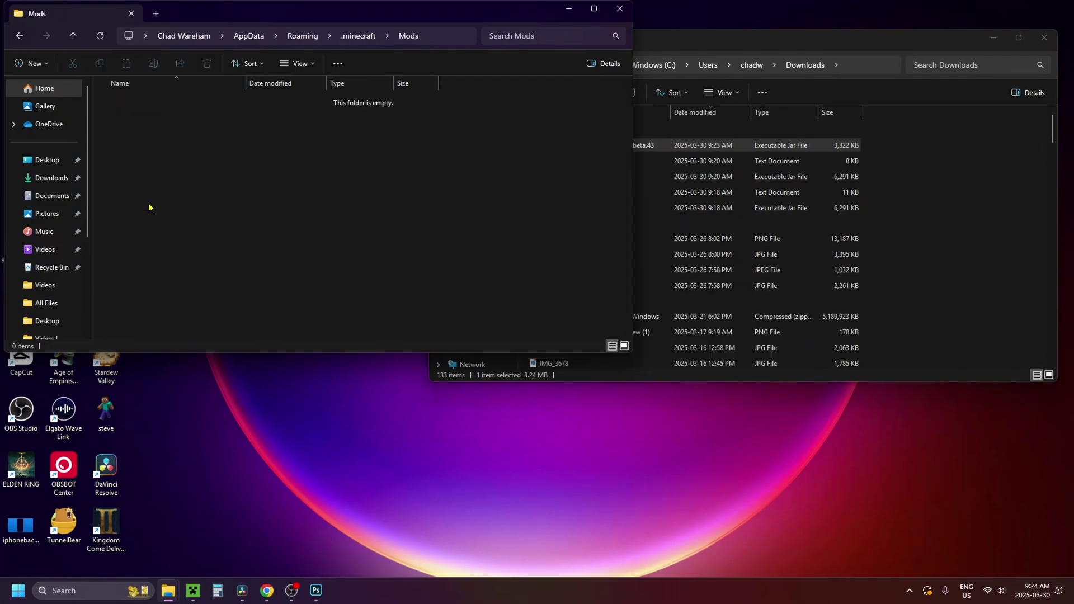
Move the journeymap-forge-1.21.5-6.0.0-beta.43 jar from Downloads into Mods, then close both Explorer windows
{"action": "left_click", "coordinate": [792, 41]}
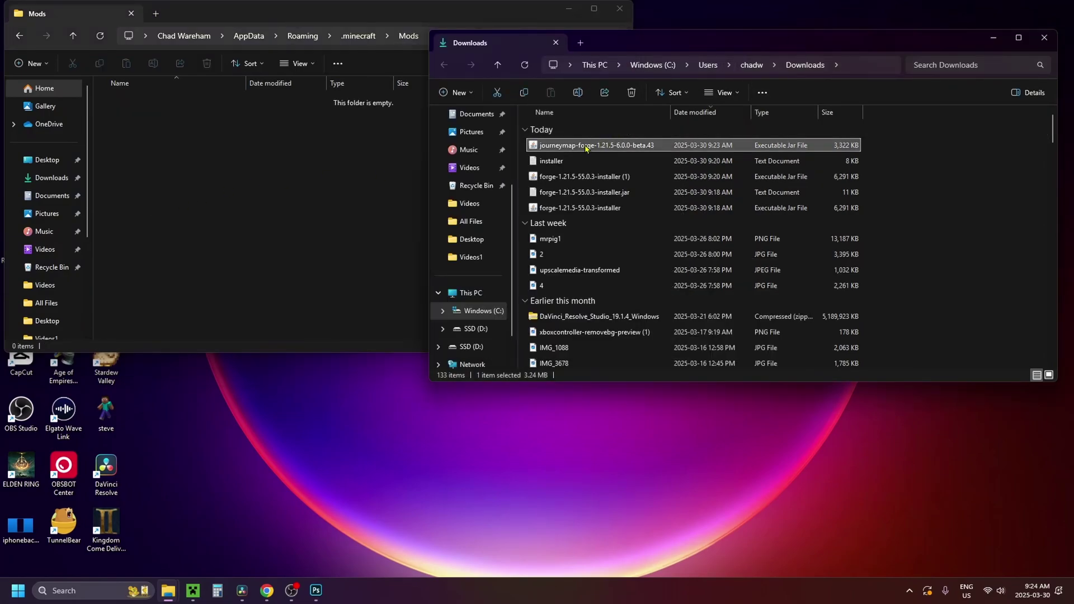
{"action": "left_click_drag", "start_coordinate": [407, 140], "coordinate": [261, 188]}
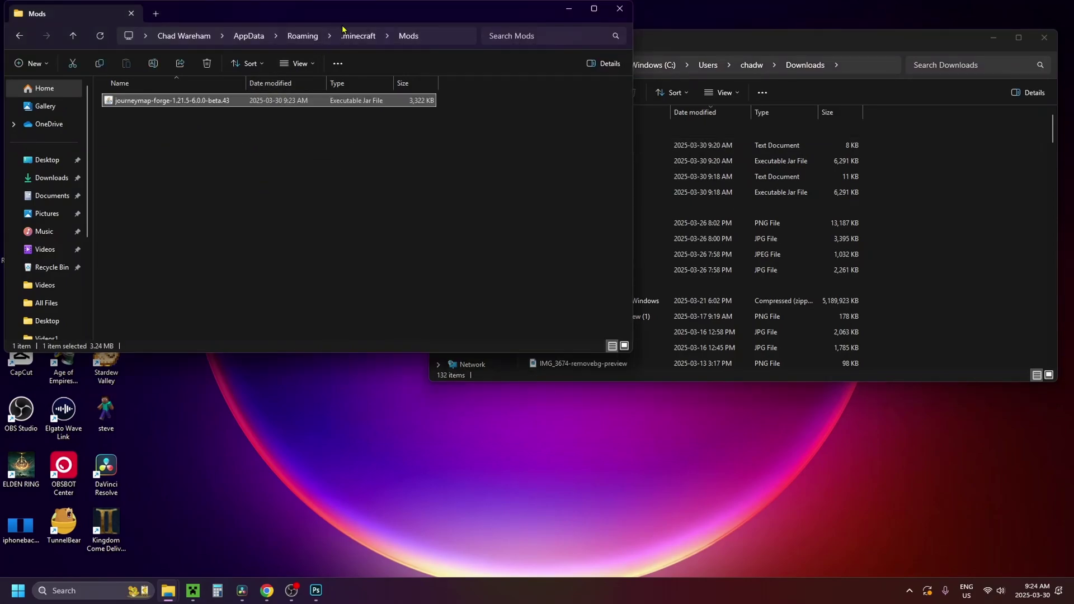
{"action": "left_click", "coordinate": [403, 171]}
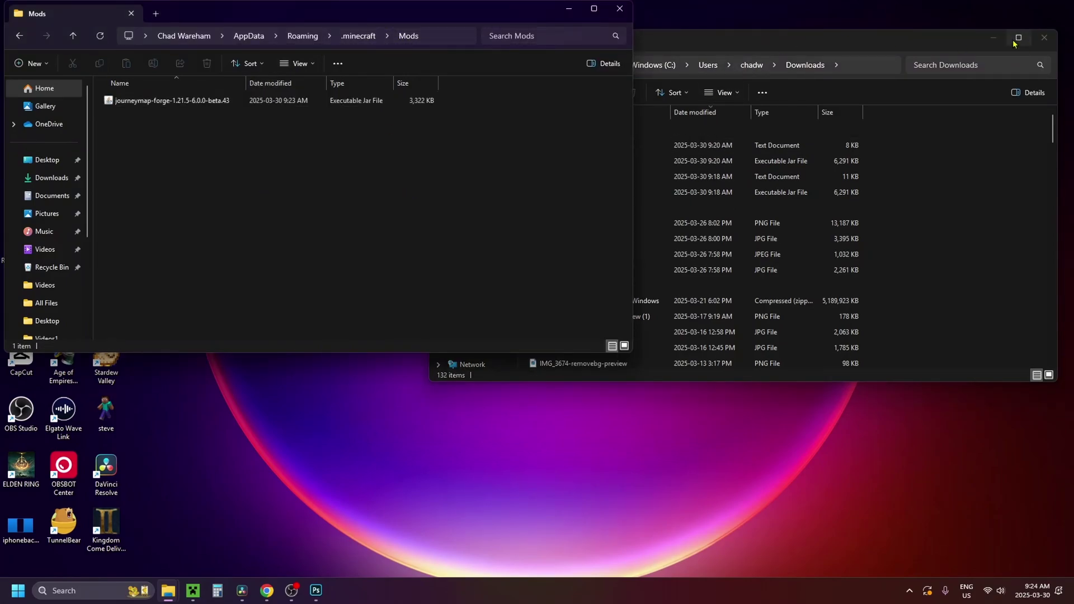
{"action": "left_click", "coordinate": [1038, 41]}
{"action": "left_click", "coordinate": [617, 9]}
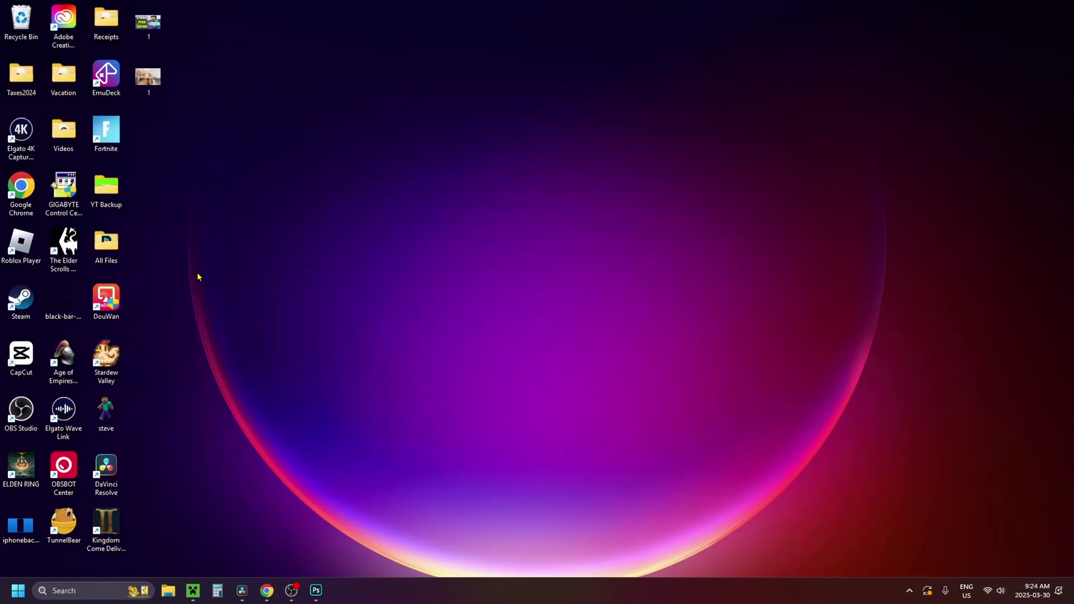
Start the Aternos server, accept the EULA, and confirm it runs Forge 1.21.5 (55.0.3)
{"action": "left_click", "coordinate": [266, 591]}
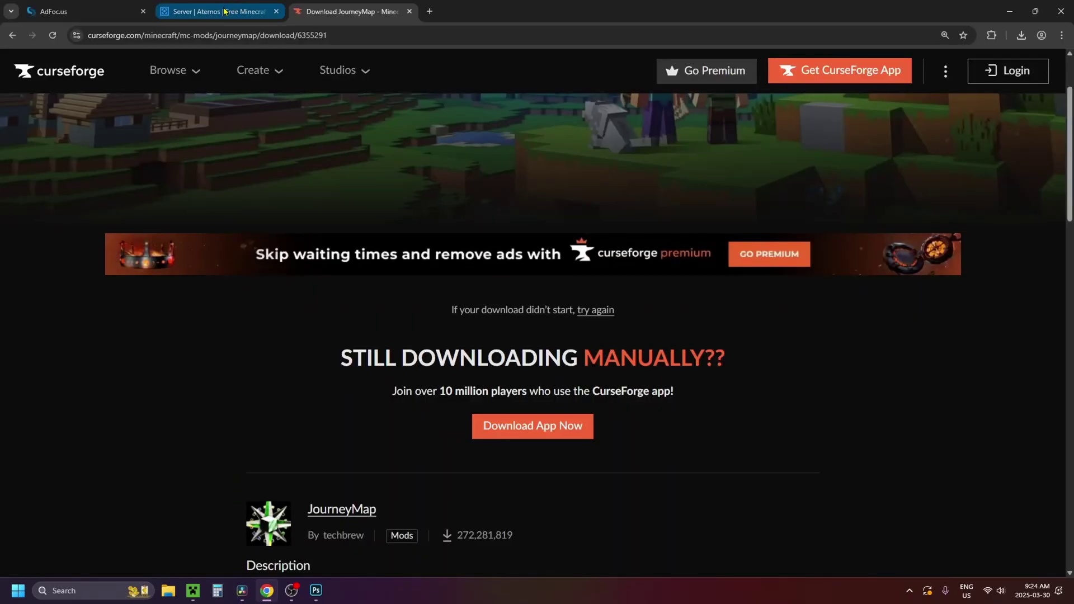
{"action": "left_click", "coordinate": [225, 11]}
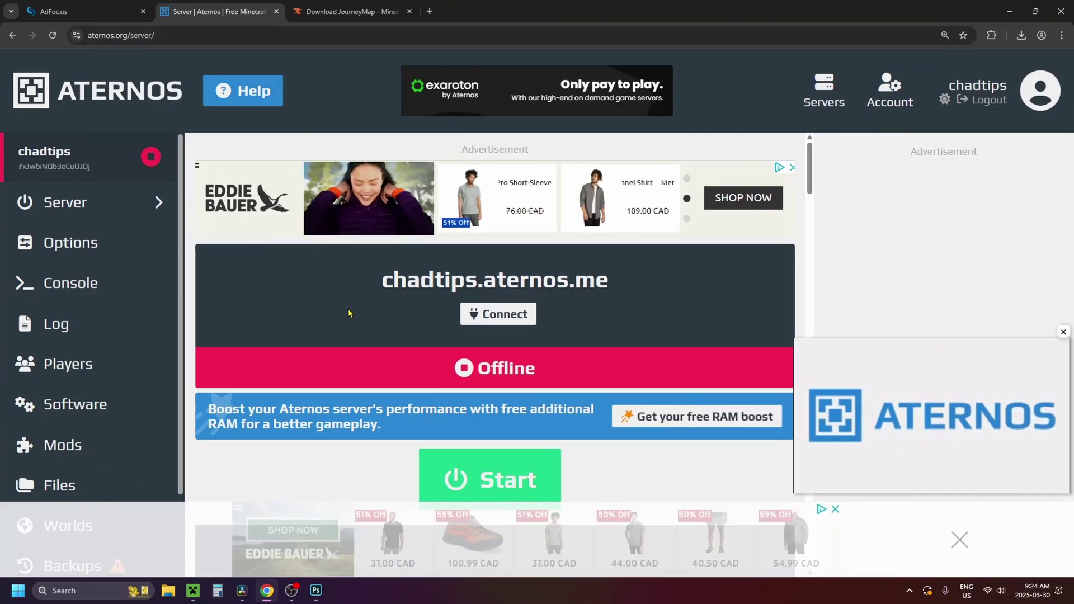
{"action": "scroll", "coordinate": [348, 312], "scroll_direction": "down", "scroll_amount": 2}
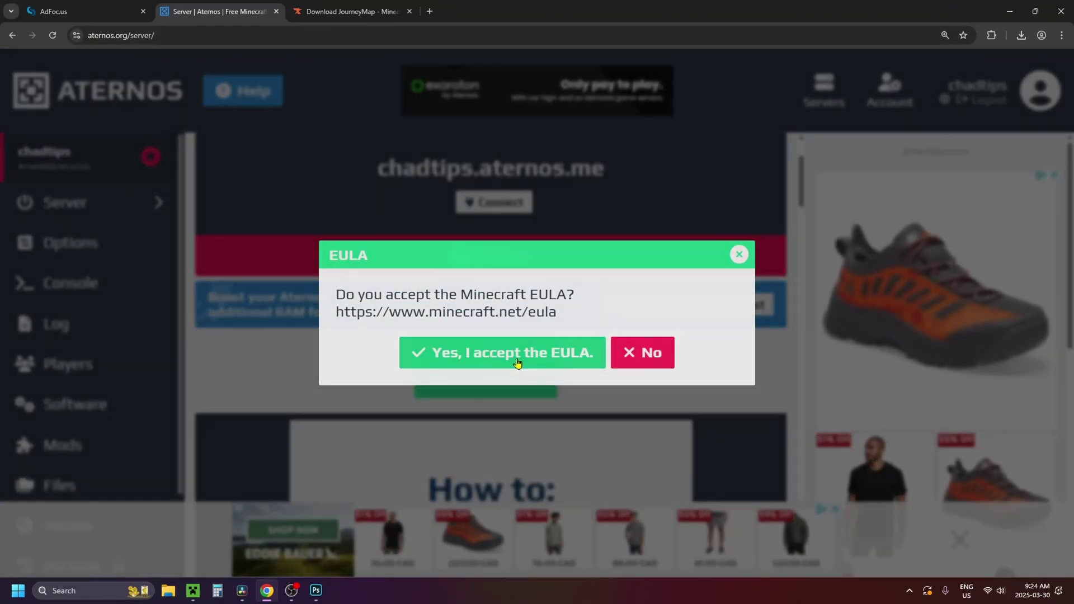
{"action": "left_click", "coordinate": [519, 362]}
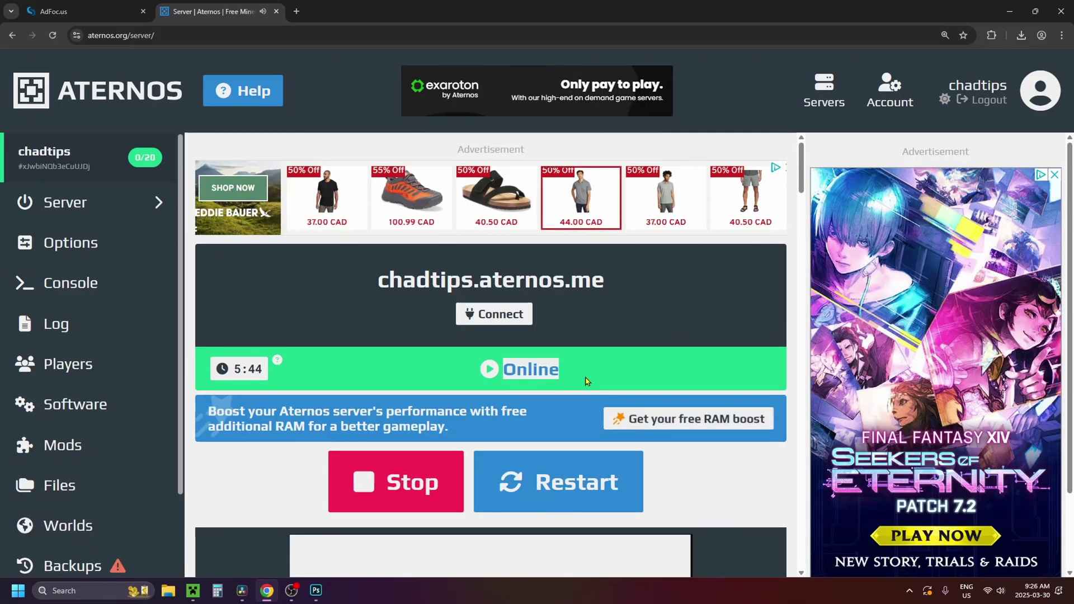
{"action": "scroll", "coordinate": [586, 381], "scroll_direction": "down", "scroll_amount": 9}
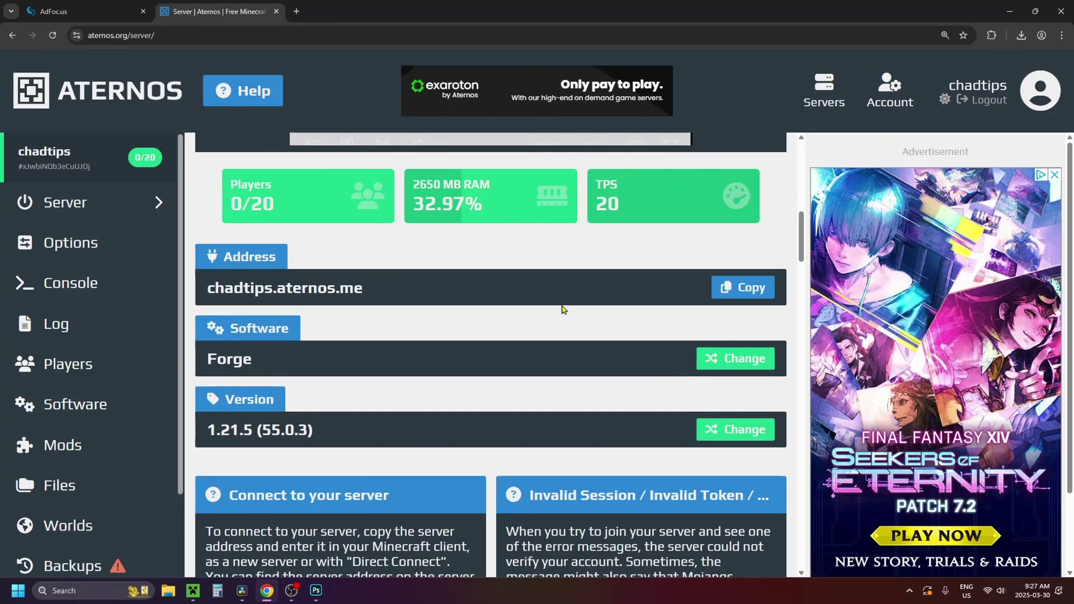
{"action": "left_click", "coordinate": [193, 590]}
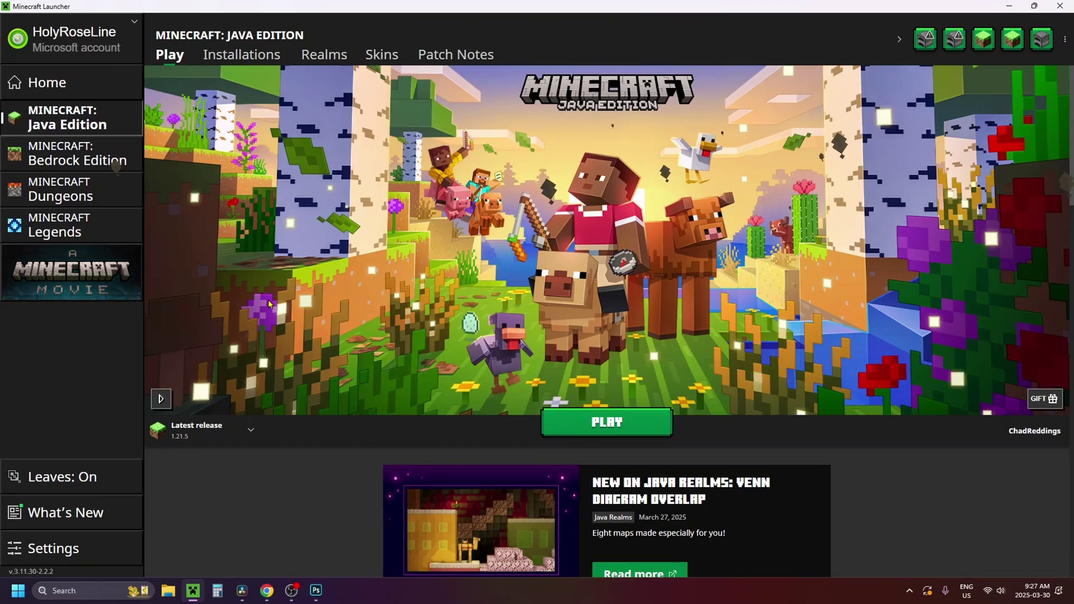
Choose the Forge 1.21.5-forge-55.0.3 version in the launcher and play it
{"action": "left_click", "coordinate": [252, 431]}
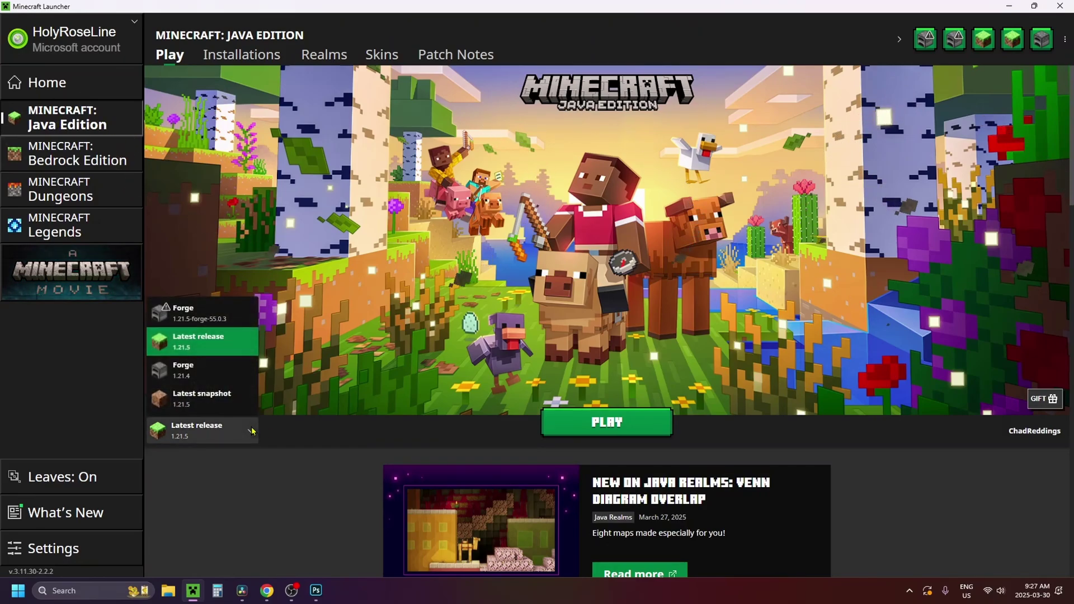
{"action": "left_click", "coordinate": [217, 319]}
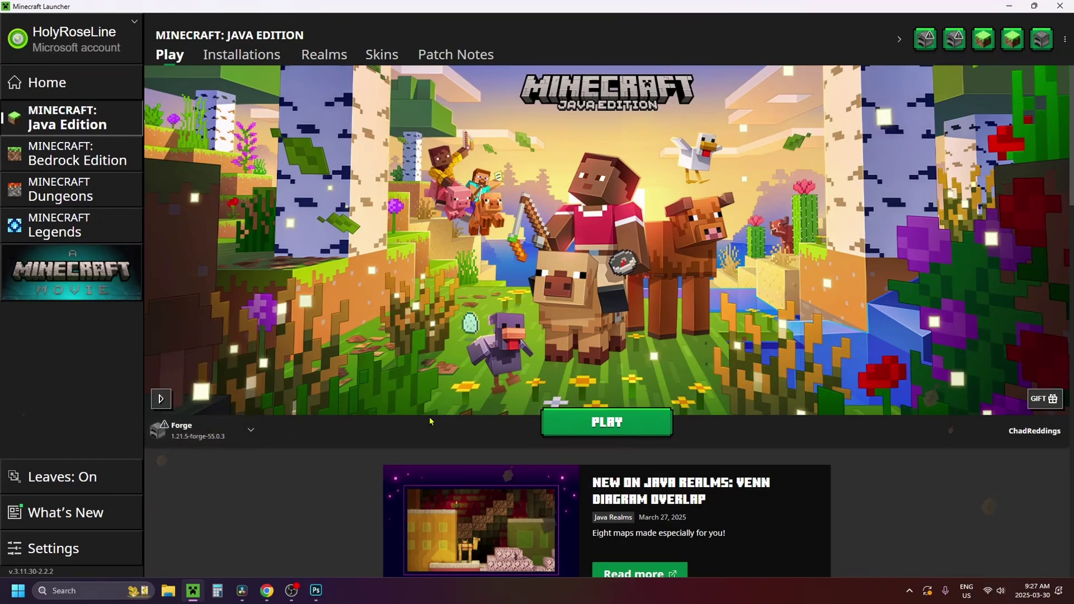
{"action": "left_click", "coordinate": [590, 427]}
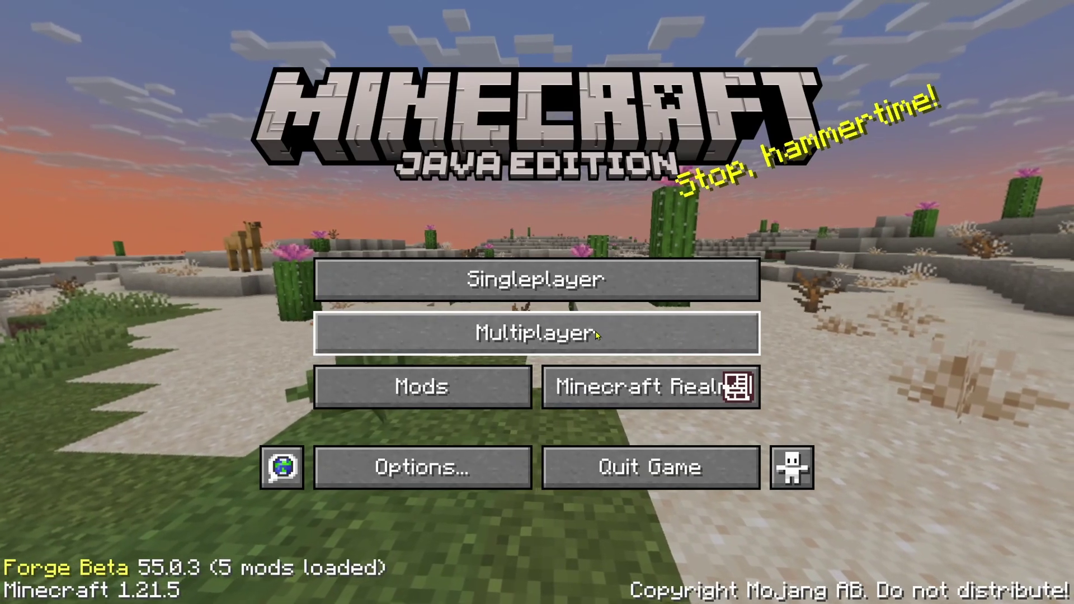
Add a multiplayer server entry with the pasted Aternos address and join it
{"action": "left_click", "coordinate": [587, 340]}
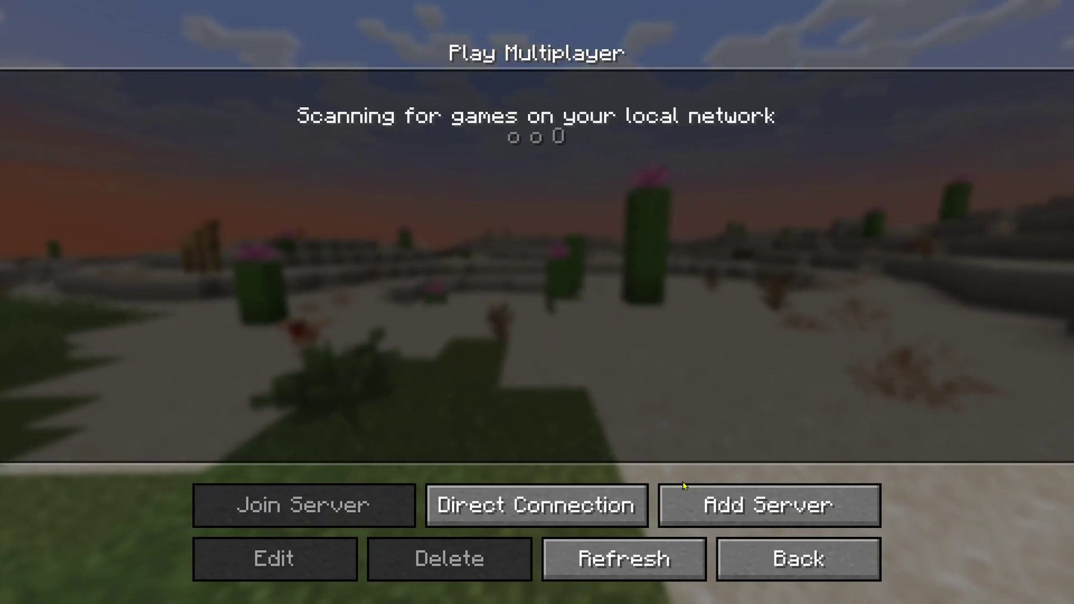
{"action": "left_click", "coordinate": [721, 511]}
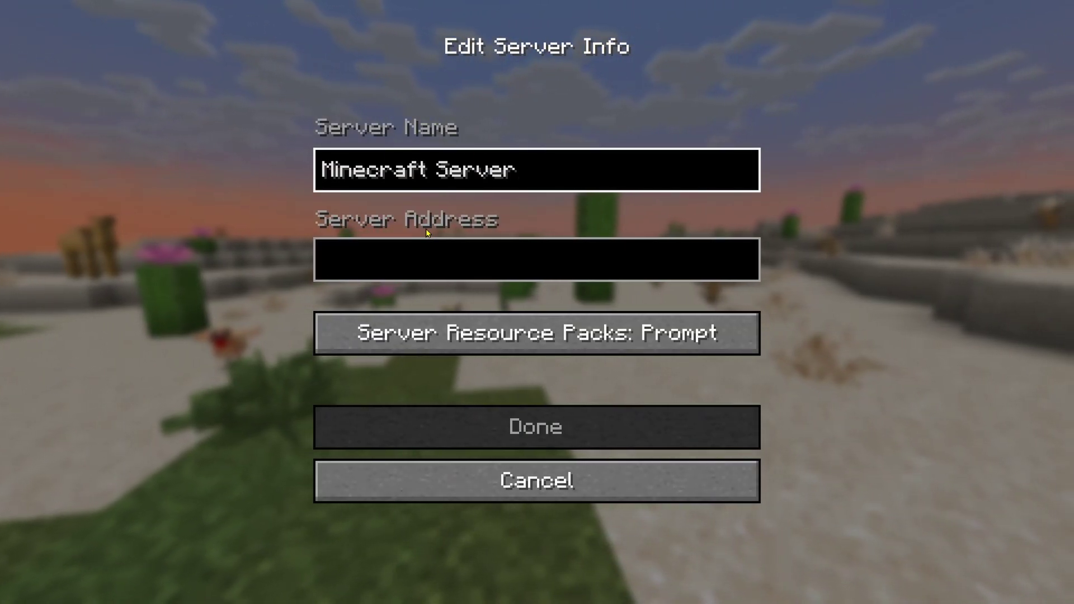
{"action": "left_click", "coordinate": [430, 263]}
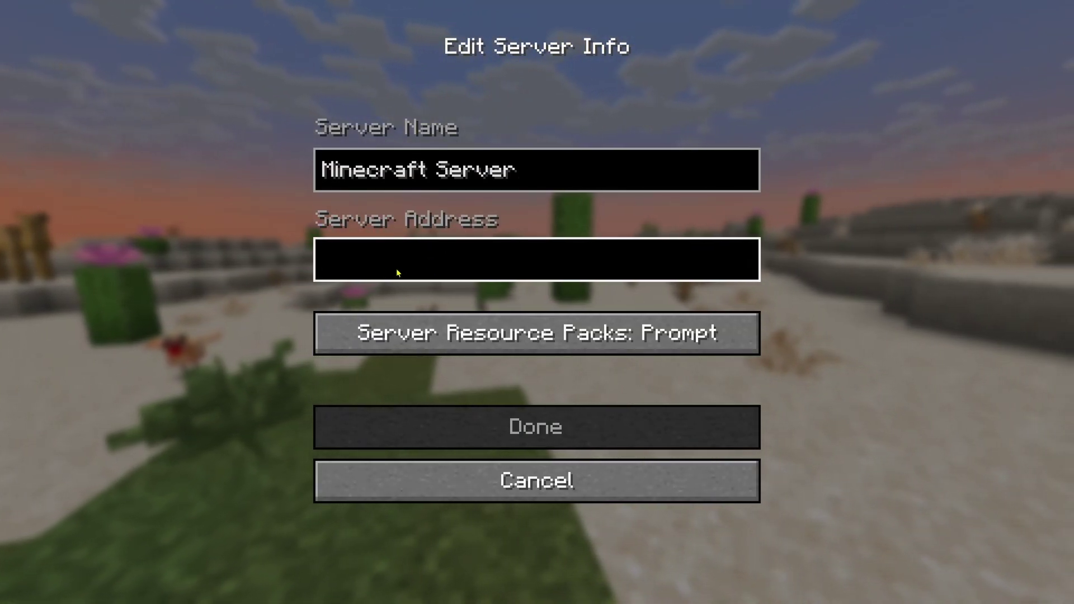
{"action": "type", "text": "chadtips.aternos.me"}
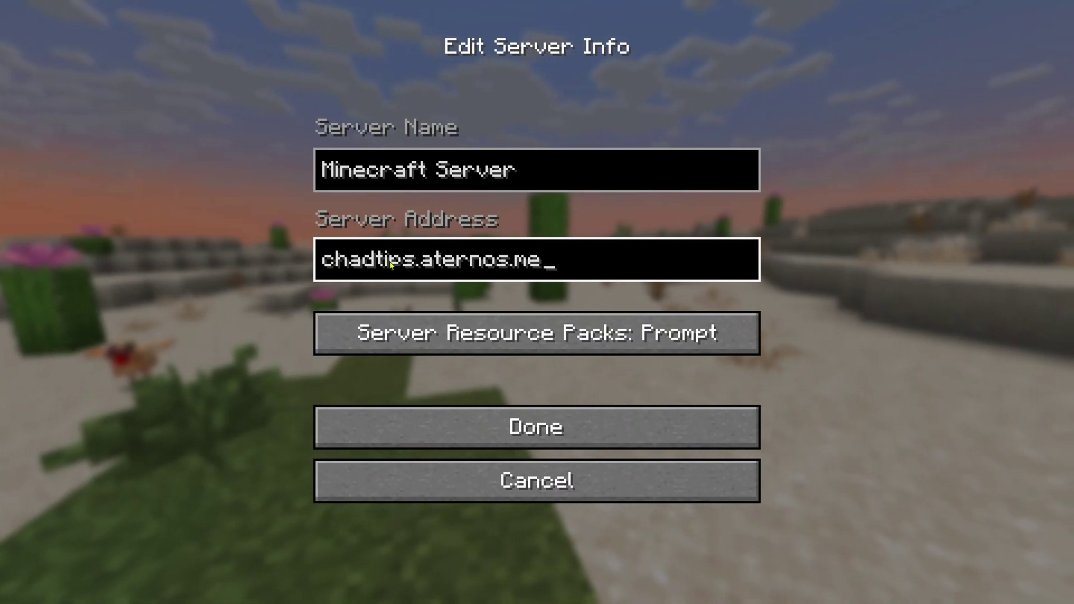
{"action": "left_click", "coordinate": [513, 423]}
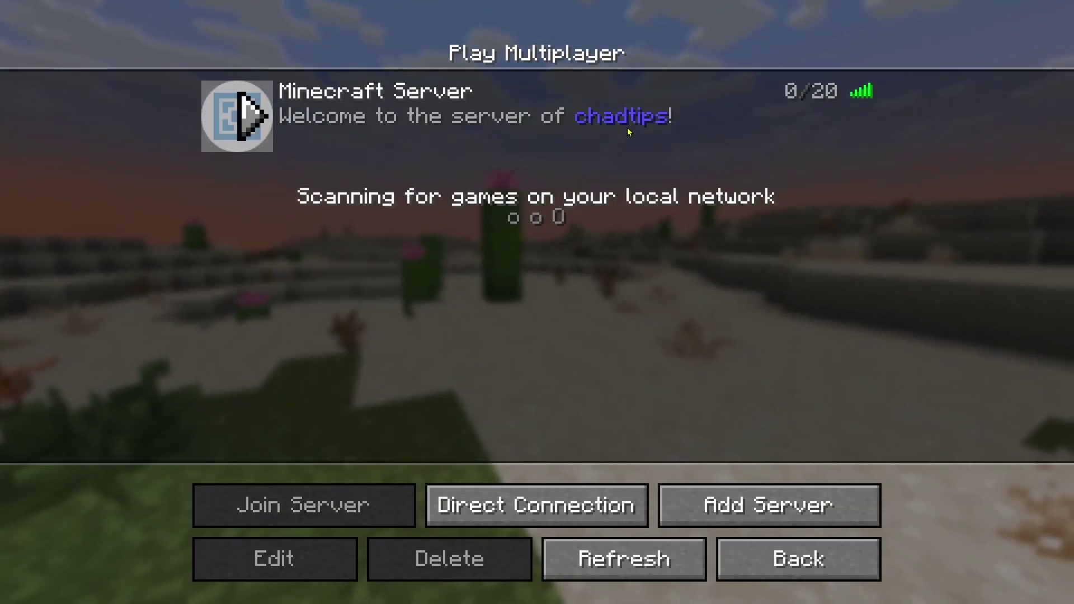
{"action": "left_click", "coordinate": [445, 124]}
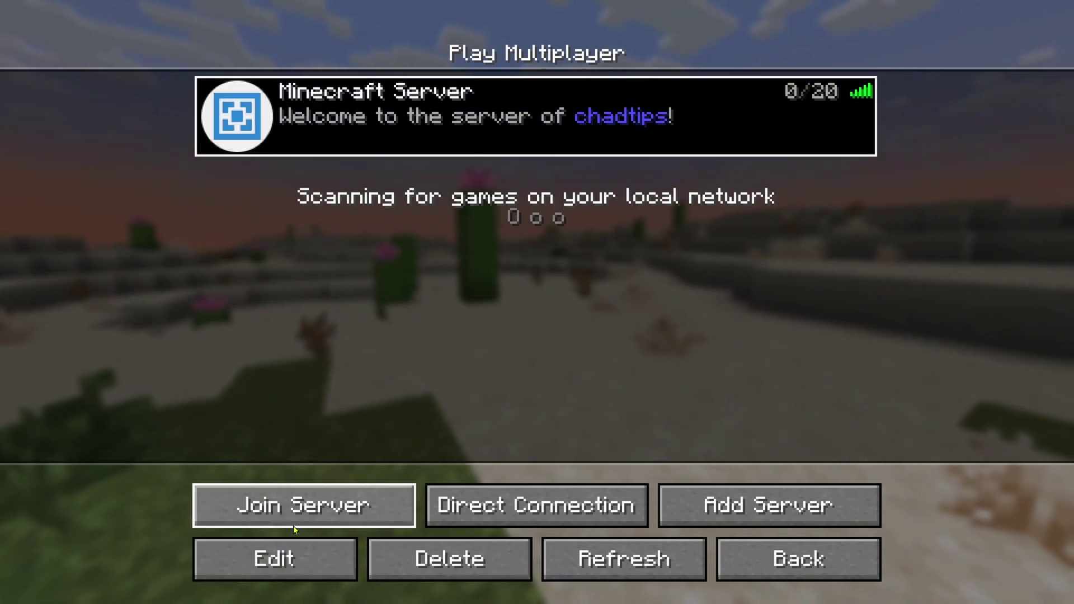
{"action": "left_click", "coordinate": [307, 510]}
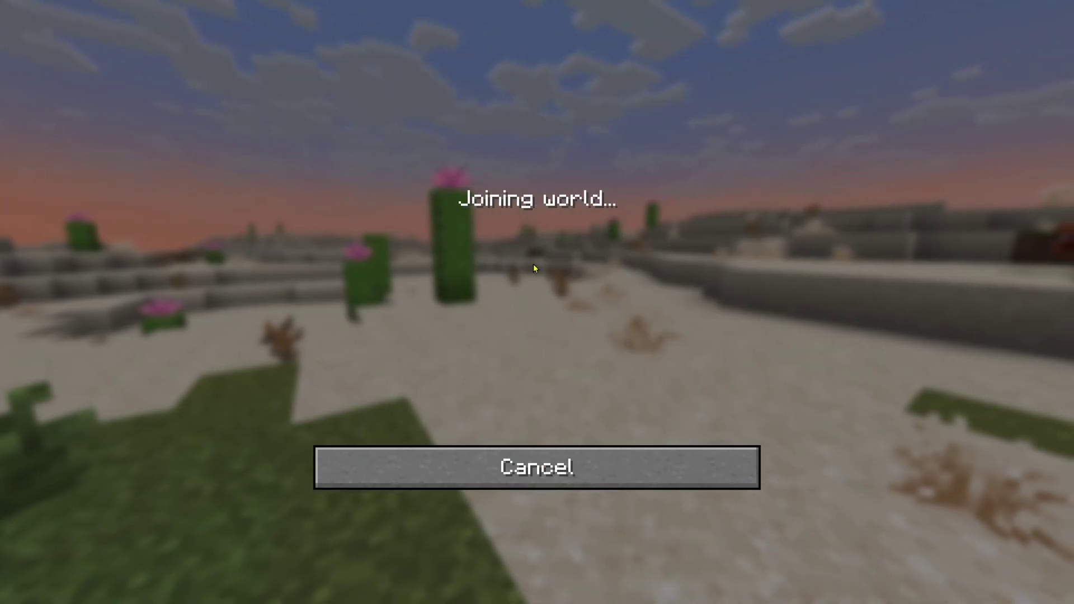